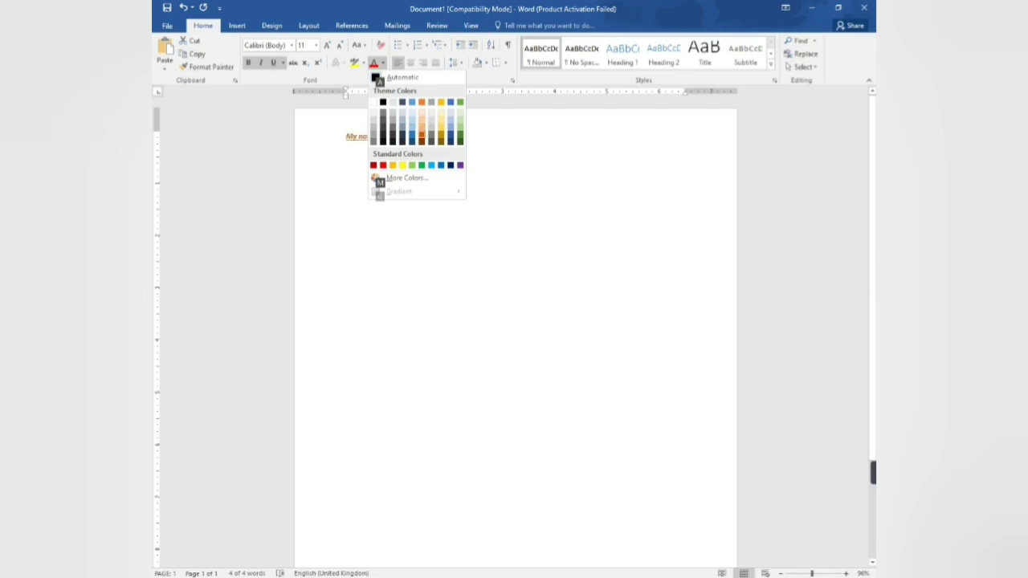
Apply the dark orange theme font colour to the selected text line and deselect it
key("Return")
left_click(410, 137)
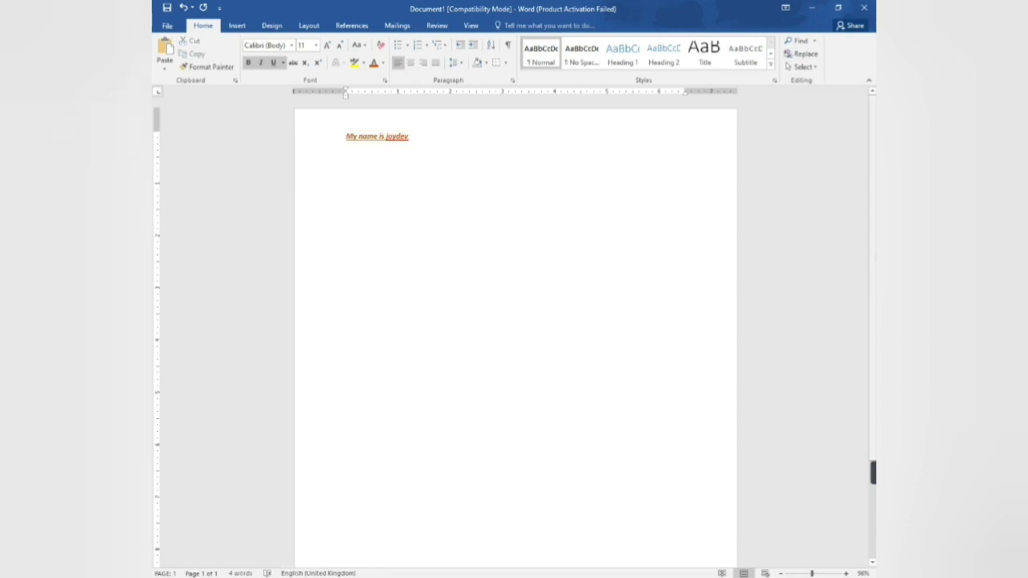
Start saving the document on this PC in the Desktop folder, with the file name aa
key("ctrl+s")
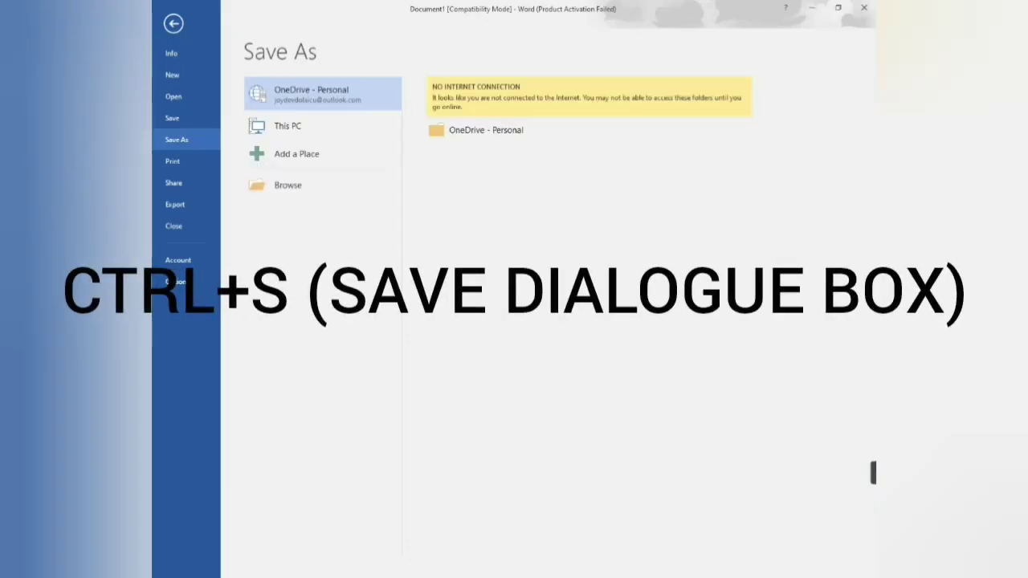
left_click(287, 126)
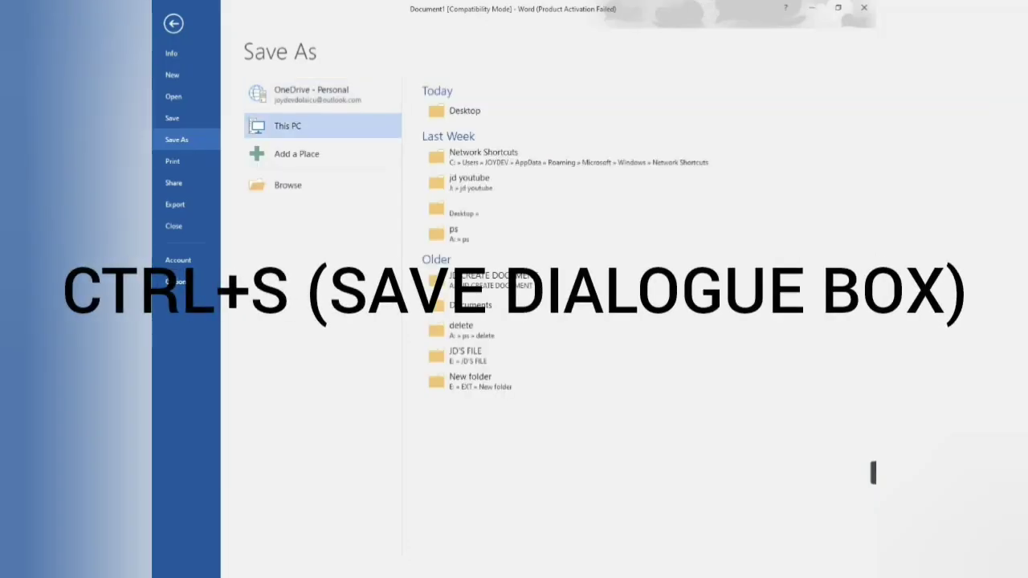
left_click(464, 111)
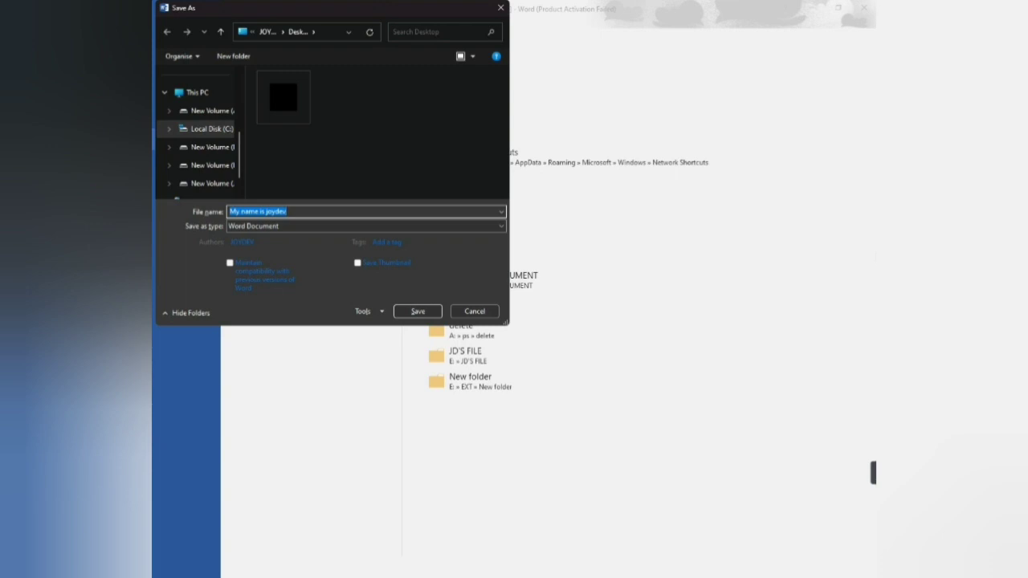
type("aa")
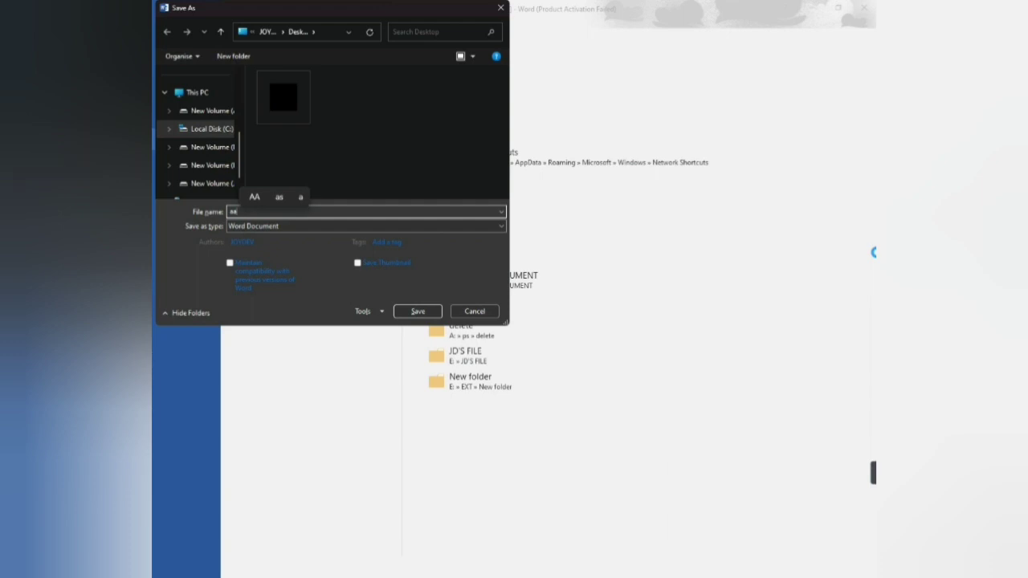
Select Desktop as the save location in the folder tree of the Save As dialog
key("Tab")
key("Tab")
key("Tab")
key("Tab")
key("Tab")
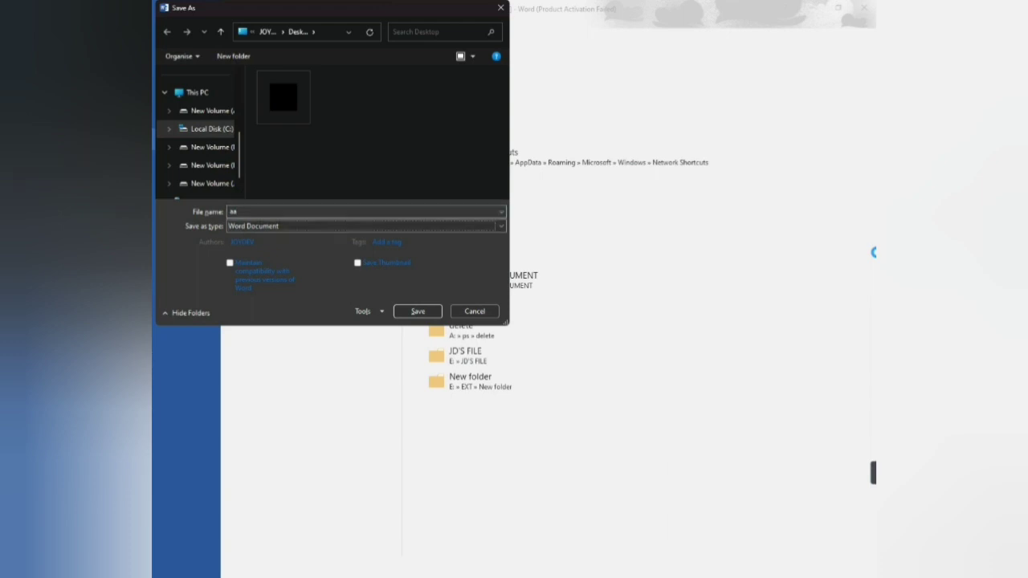
key("Tab")
key("Tab")
key("Tab")
key("Tab")
key("Tab")
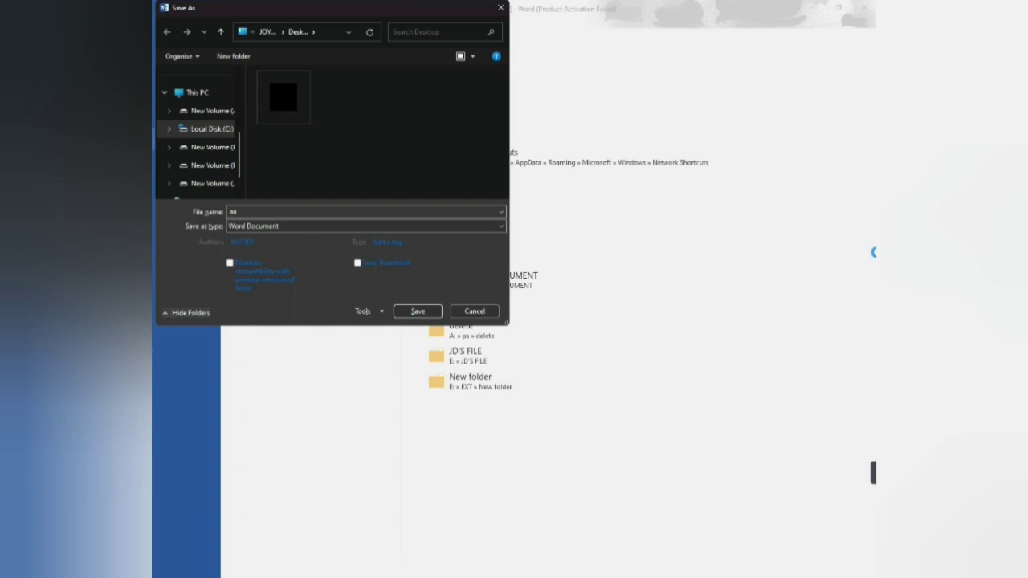
key("Tab")
key("Tab")
key("Tab")
key("Tab")
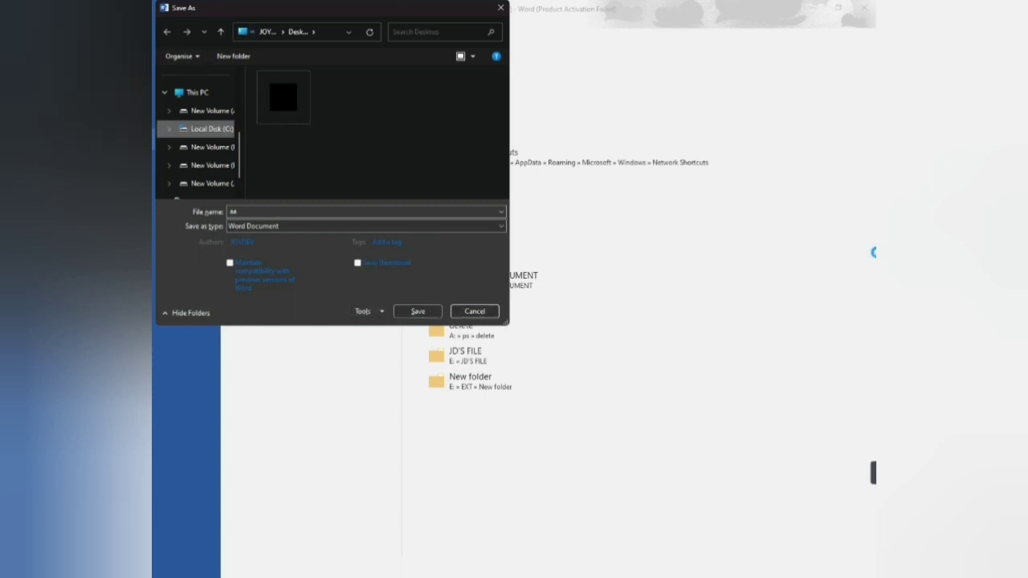
key("Up")
key("Up")
key("Up")
key("Up")
key("Up")
key("Up")
key("Up")
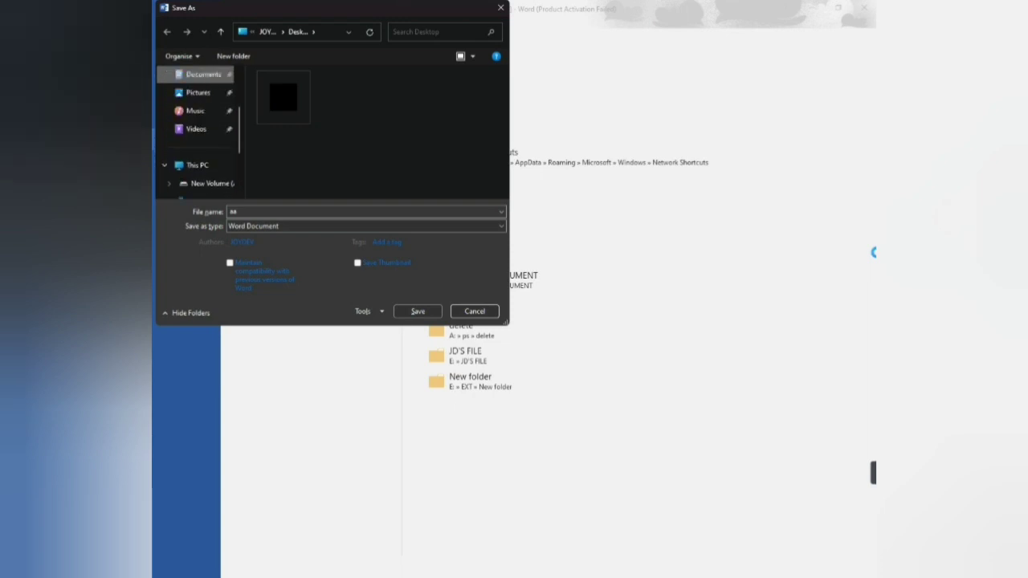
key("Up")
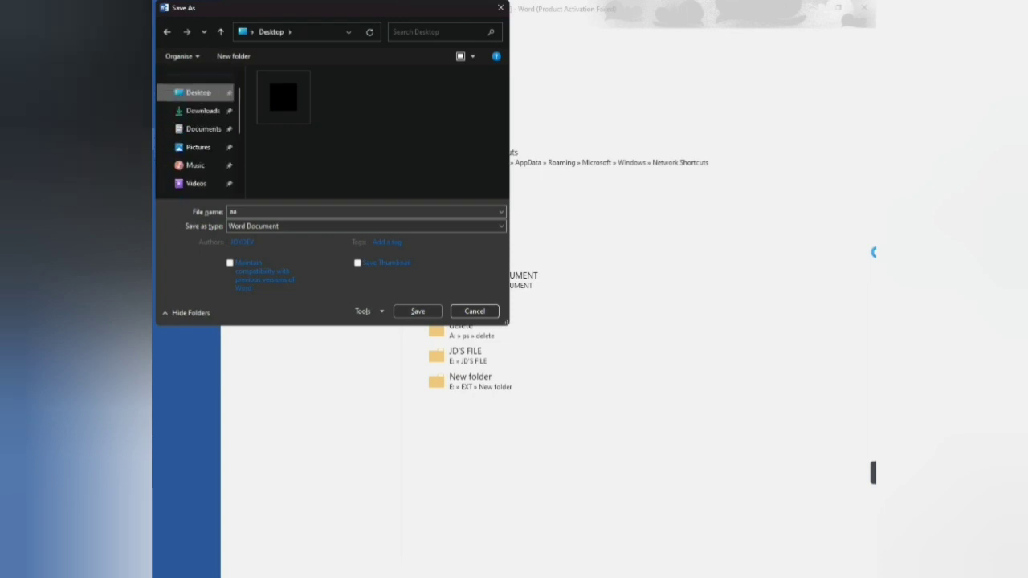
Save the document and accept the upgrade to the newest file format
key("Tab")
key("Tab")
key("Tab")
key("Tab")
key("Tab")
key("Tab")
key("Tab")
key("Tab")
key("Tab")
key("Tab")
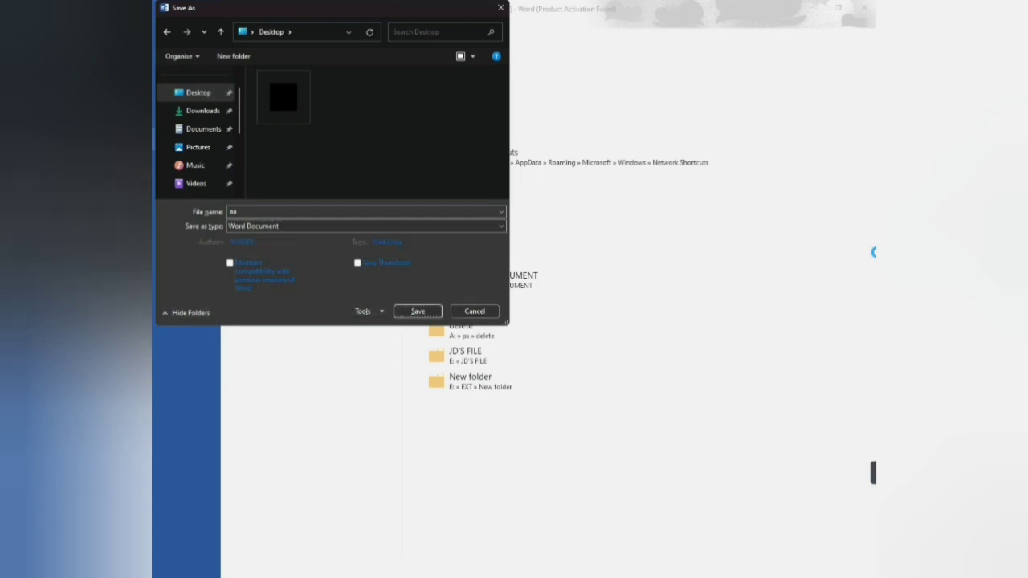
key("Return")
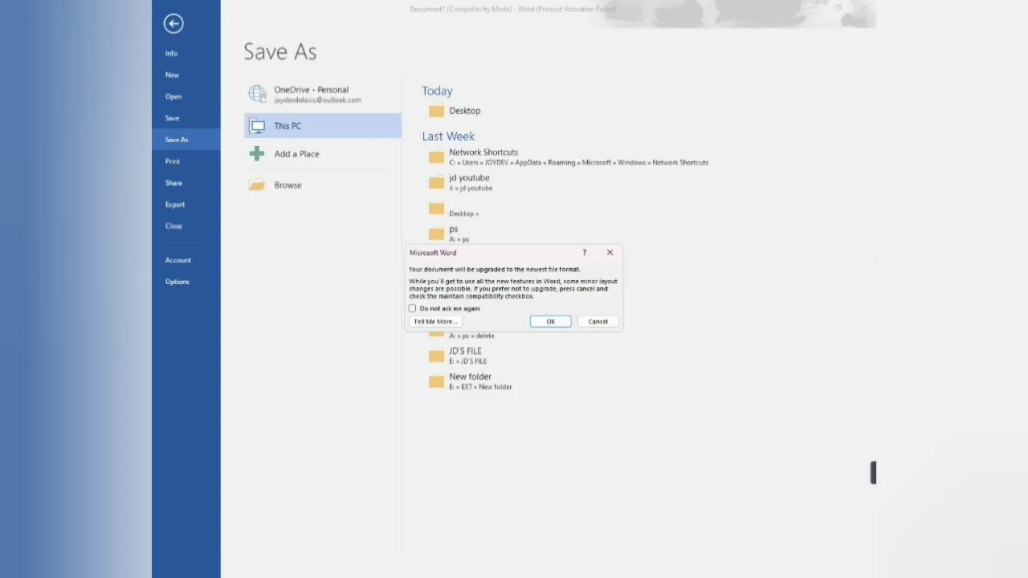
key("Return")
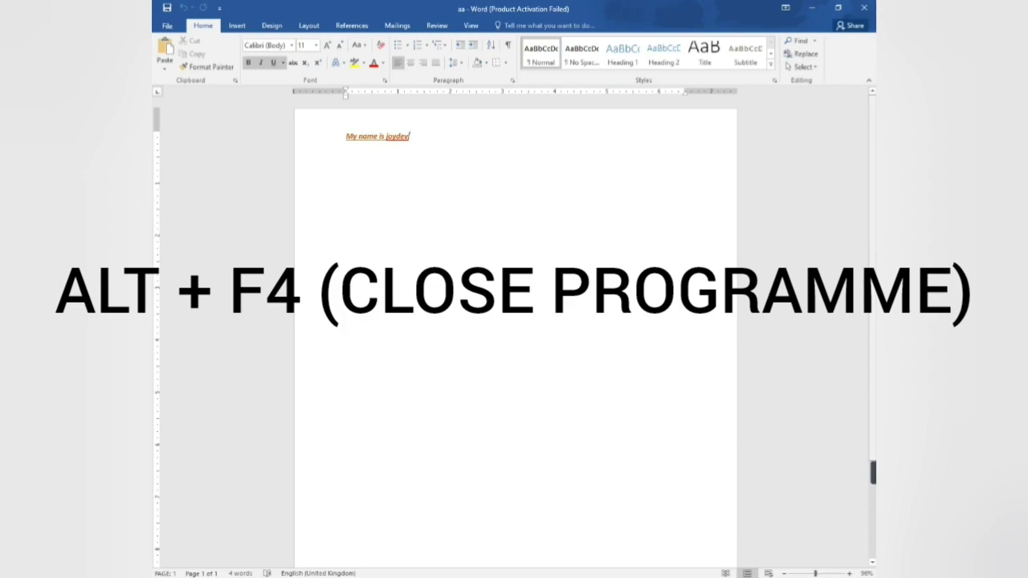
Close Word, launch Excel 2016 through a Windows search for "excel 2016" and dismiss the activation wizard
key("alt+F4")
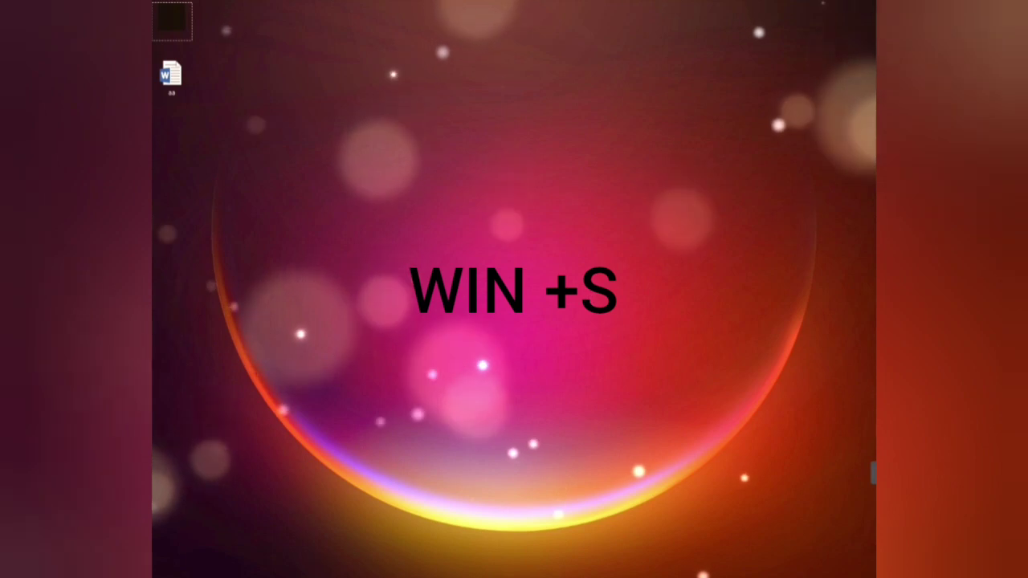
key("super+s")
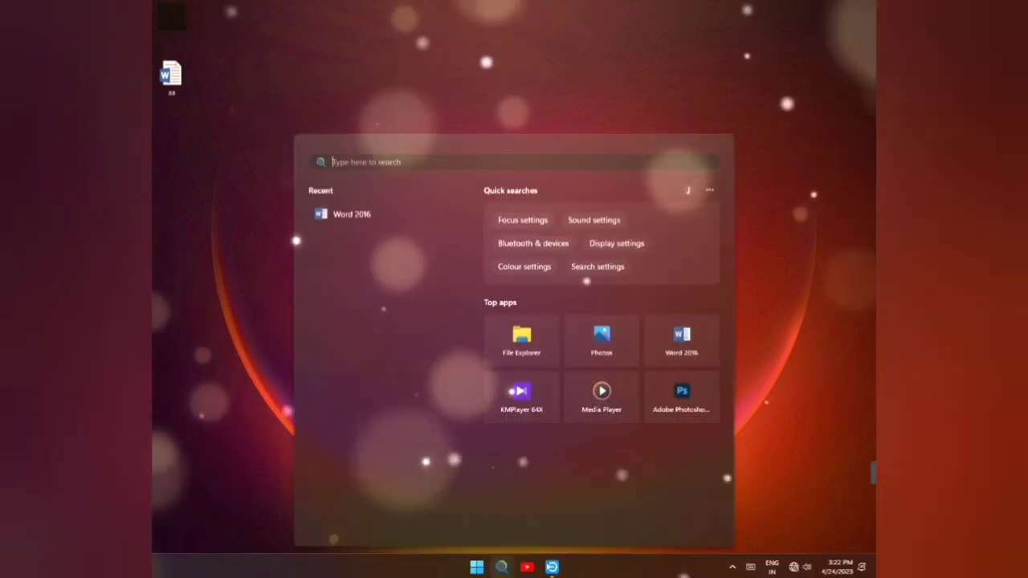
type("excel 2016")
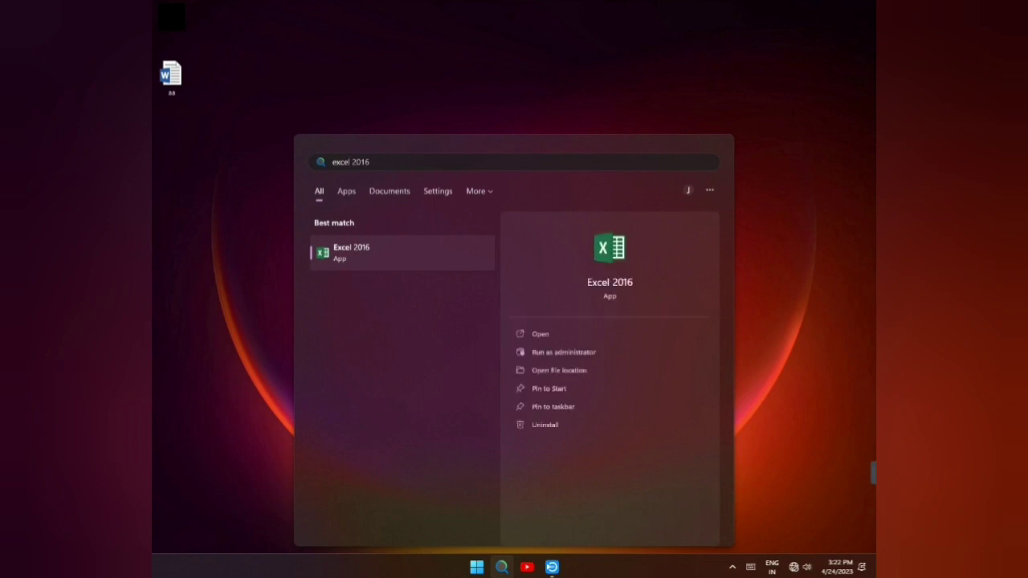
key("Return")
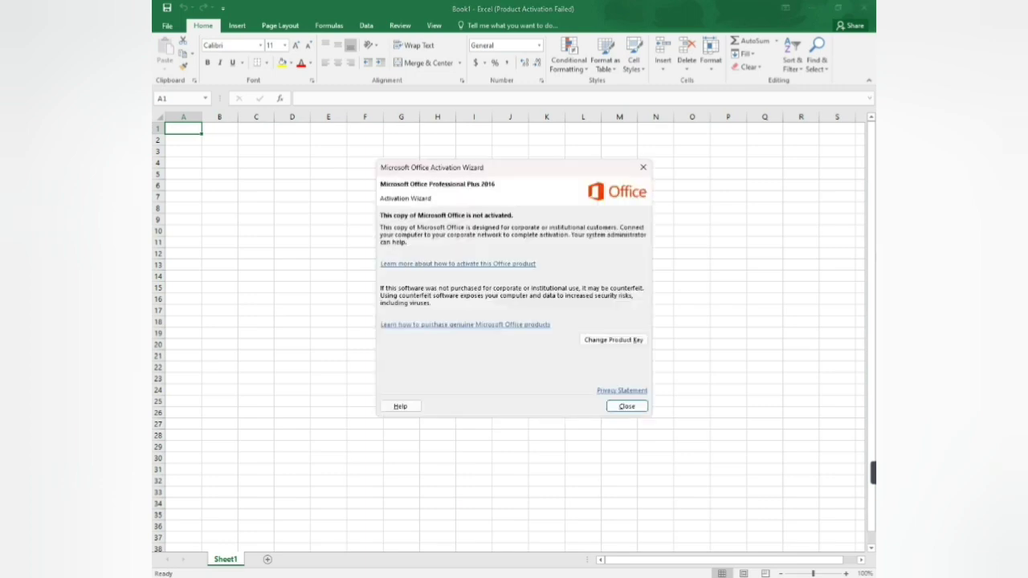
key("Return")
Enter the column headings NAME in cell A1 and PLACE in cell B1
type("NAME")
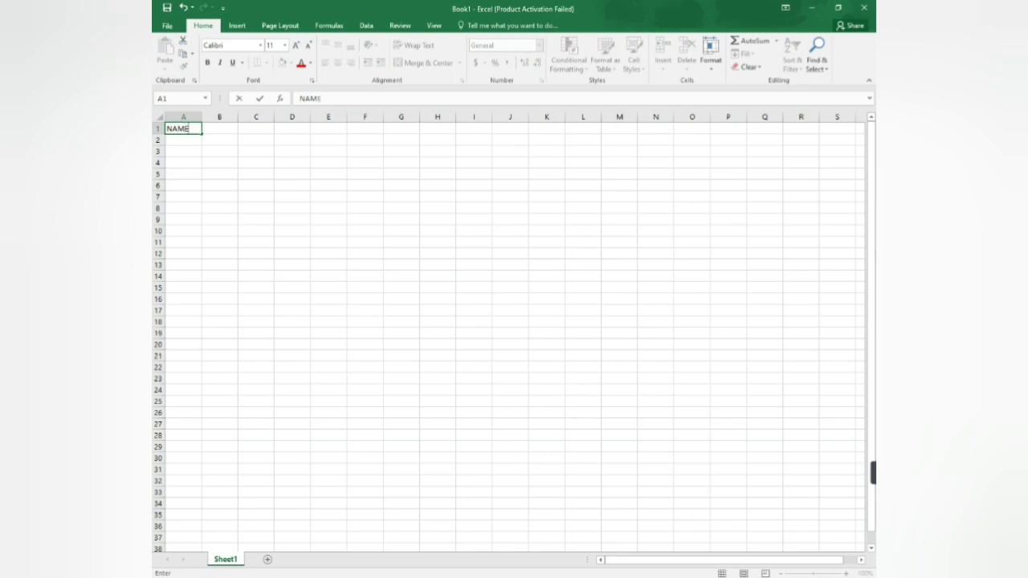
key("Tab")
type("G")
key("BackSpace")
type("PLACE")
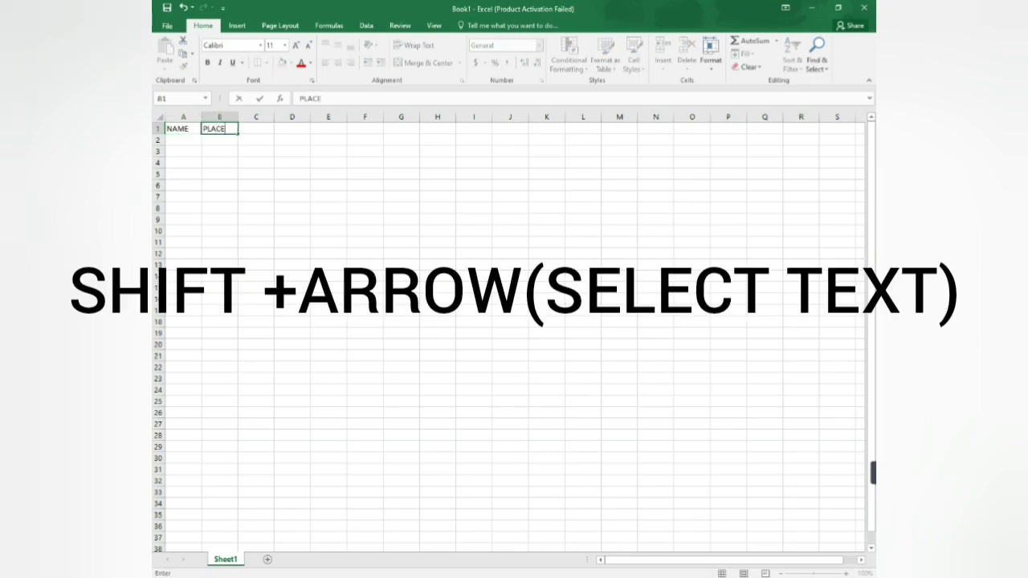
key("Return")
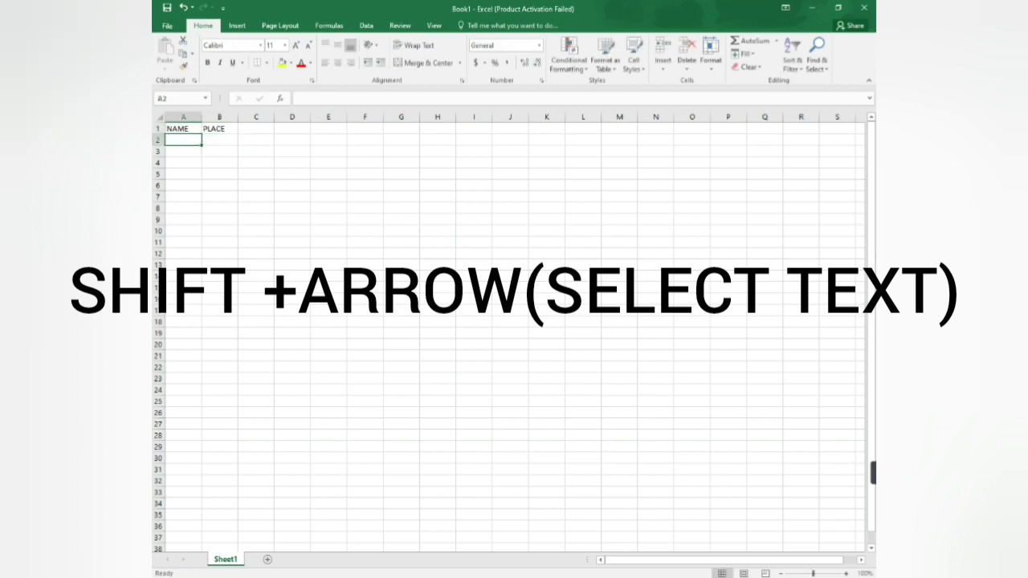
Fill cells A2 to A4 under the NAME heading with three people's first names
type("BA")
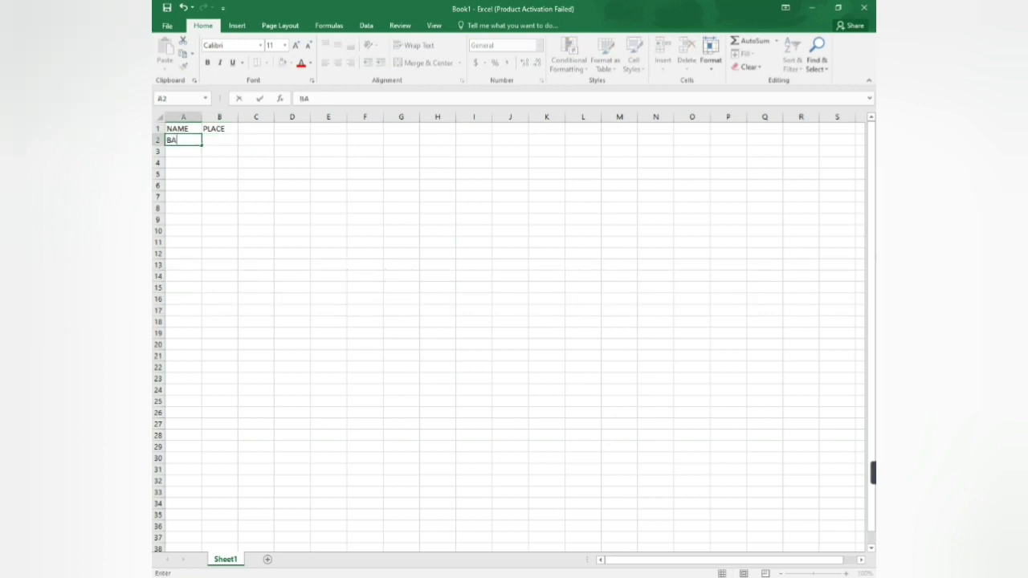
type("NGSHI")
key("Return")
type("MINTU")
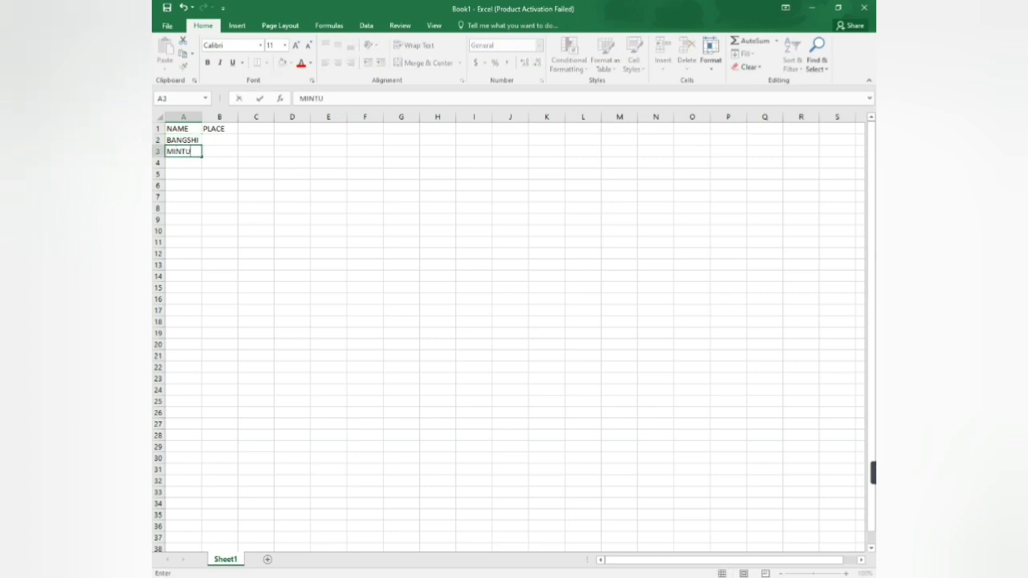
key("Return")
type("SUBRATA")
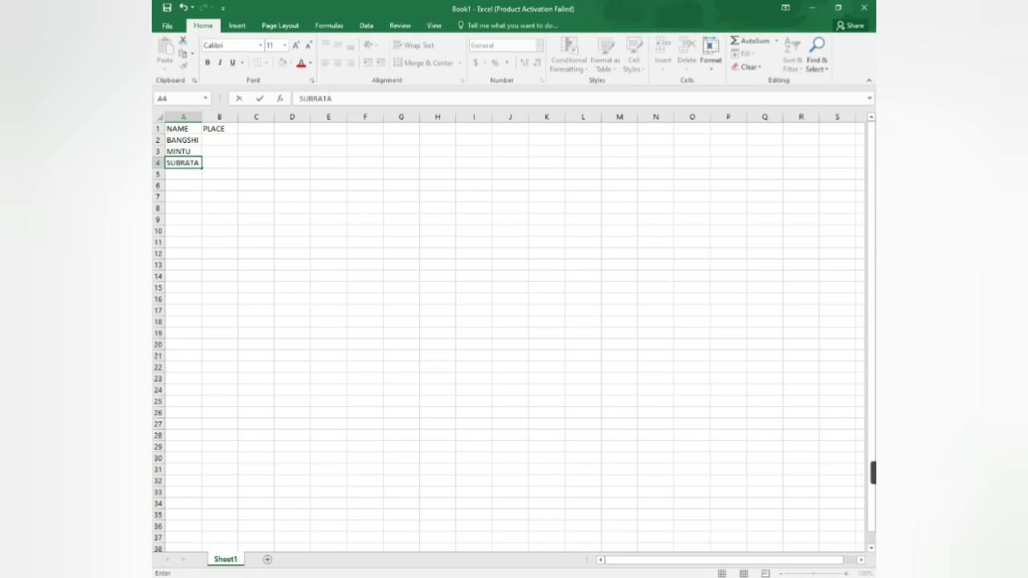
Enter KOLKATA, MUMBAI and DELHI in cells B2 to B4 under the PLACE heading
left_click(220, 150)
left_click(219, 140)
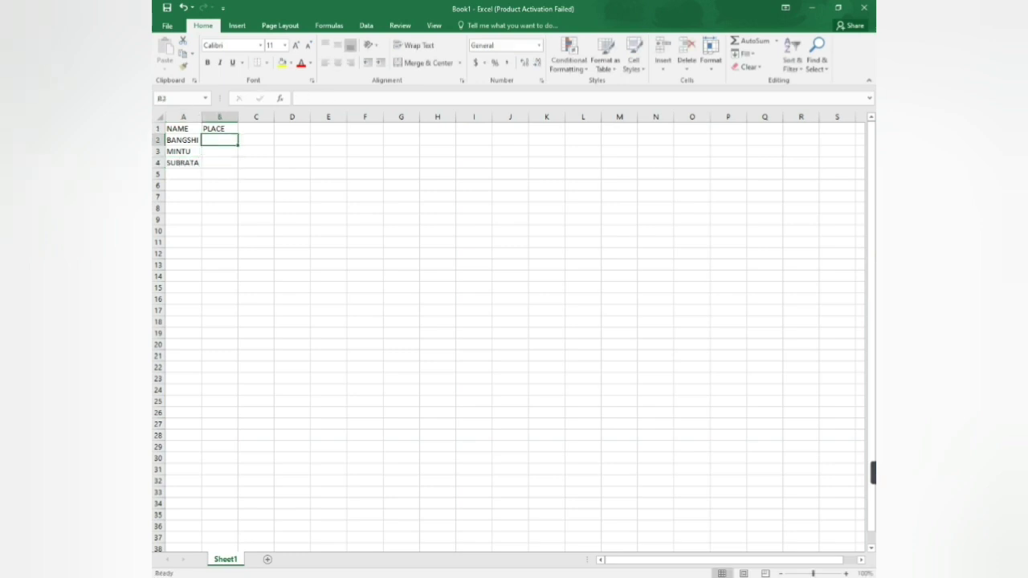
type("KOLKATA")
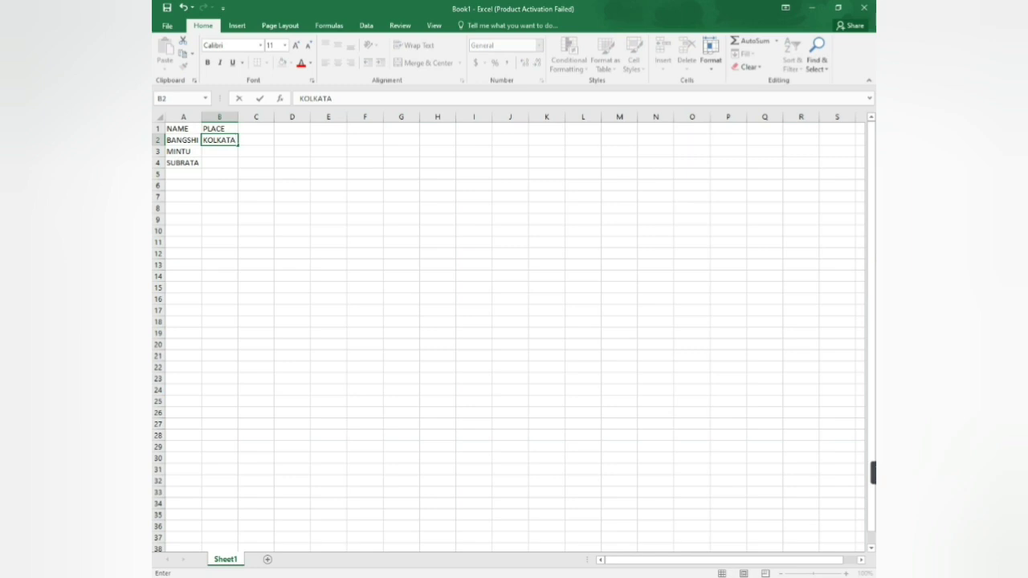
key("Return")
type("M")
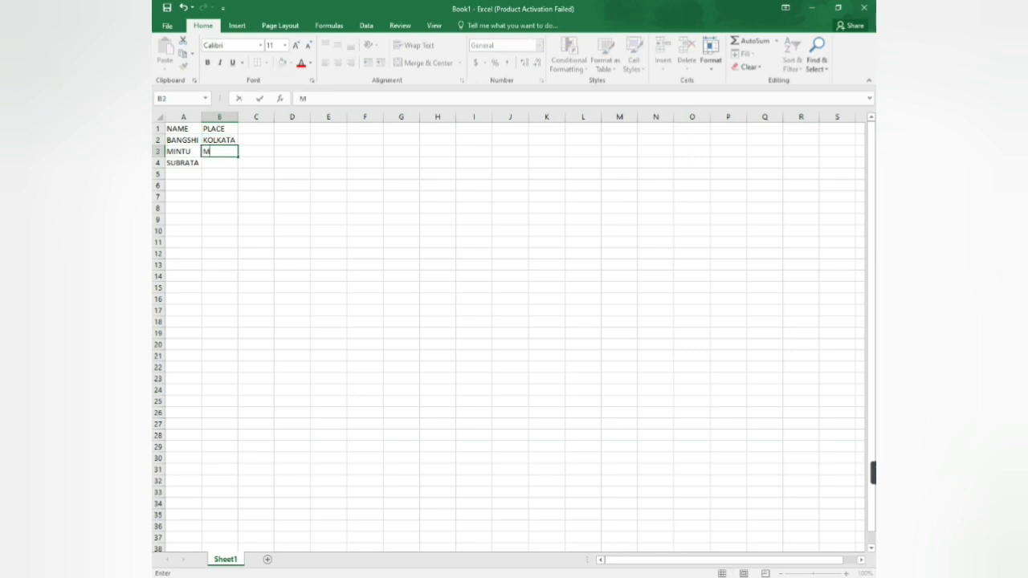
type("UMBAI")
key("Return")
type("DELHI")
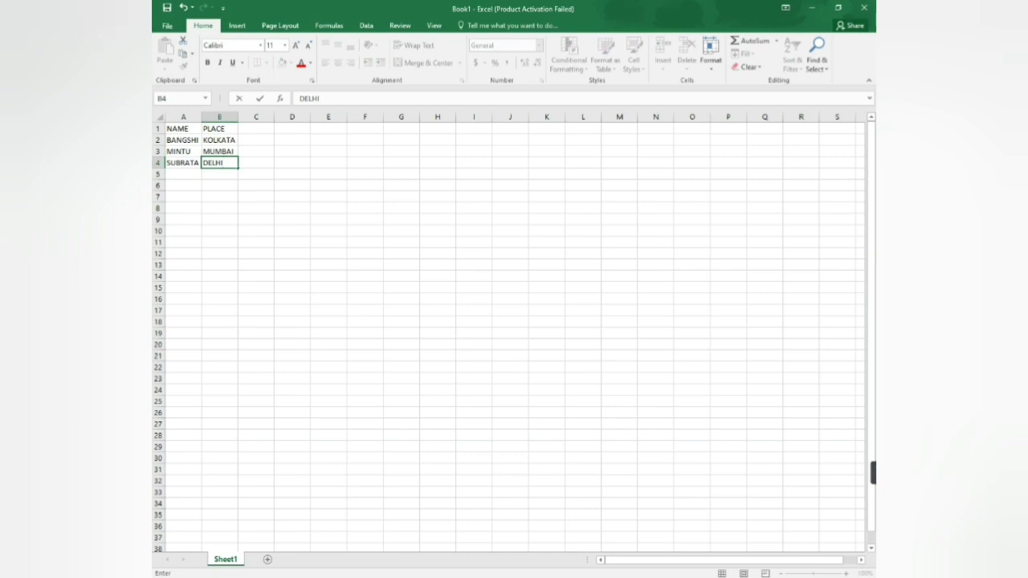
Select the table in cells A1 to B4 and apply All Borders to it
key("shift+Left")
key("shift+Up")
key("shift+Up")
key("shift+Up")
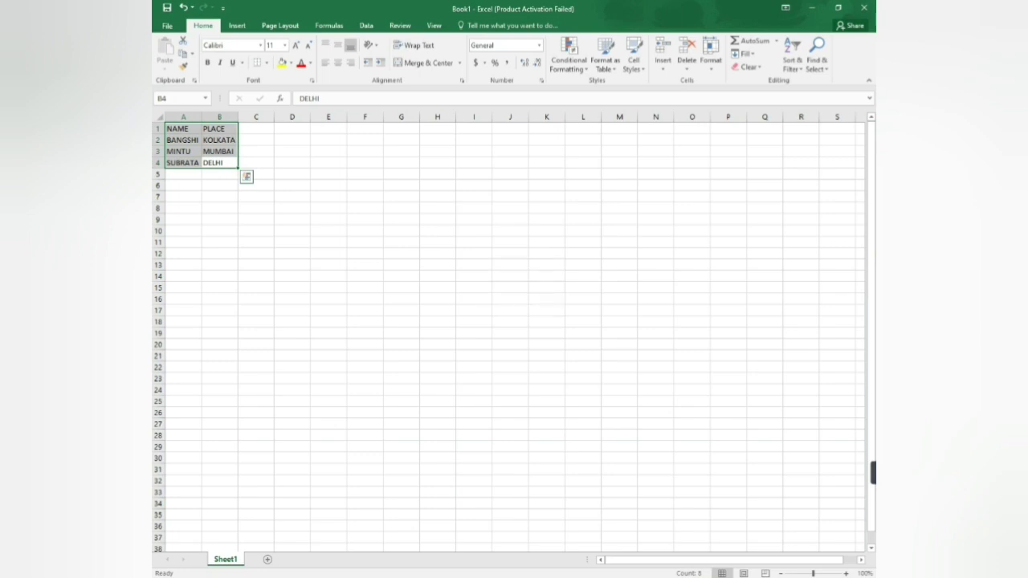
key("F10")
key("h")
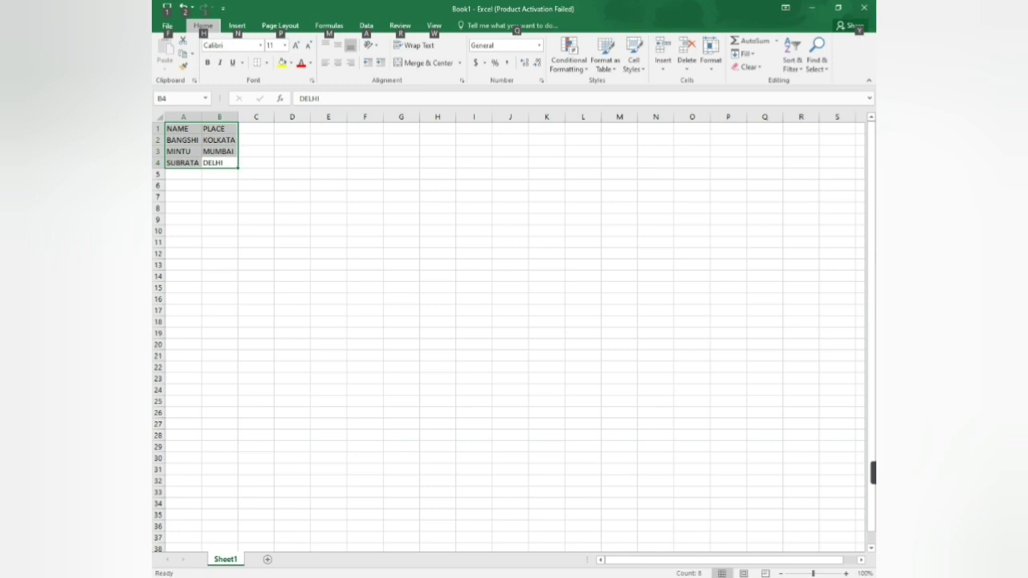
key("b")
key("h")
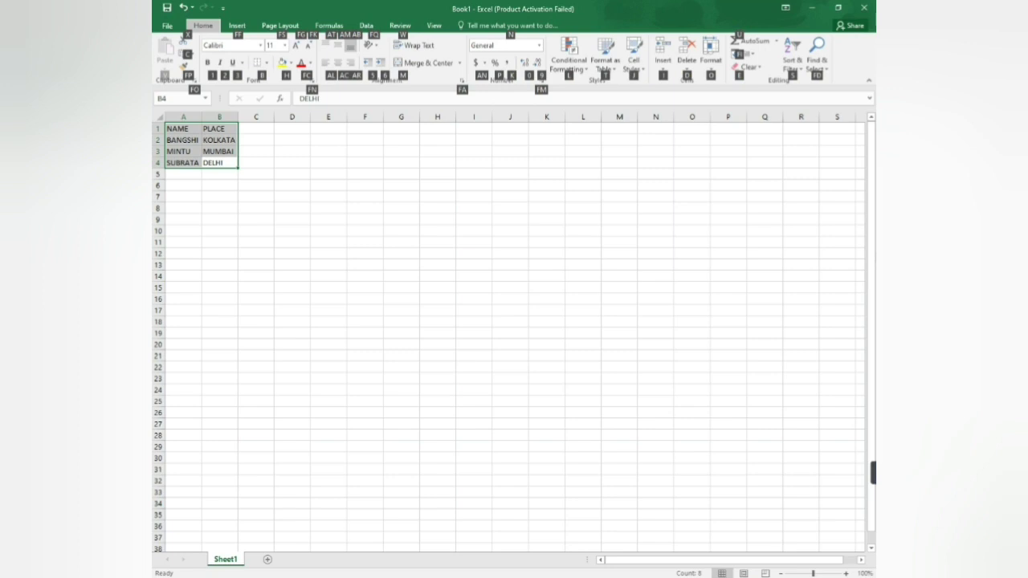
key("b")
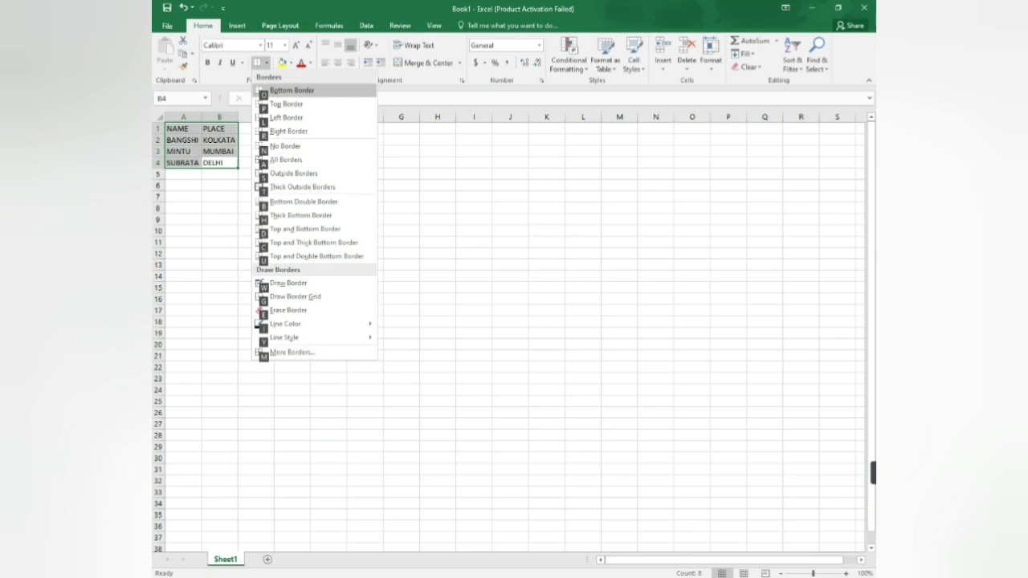
key("a")
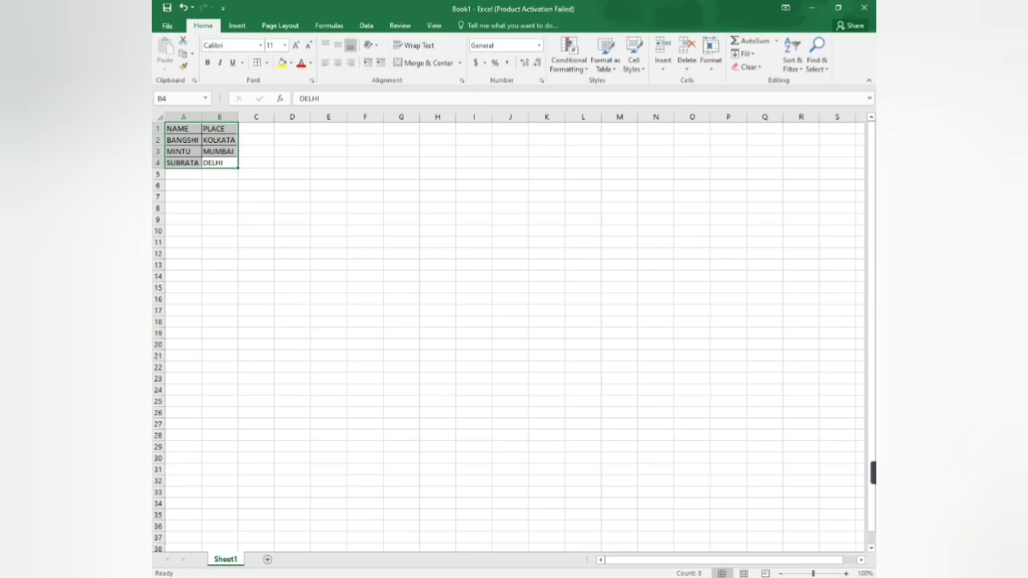
Fill the selected table cells A1 to B4 with a light orange theme color
key("alt")
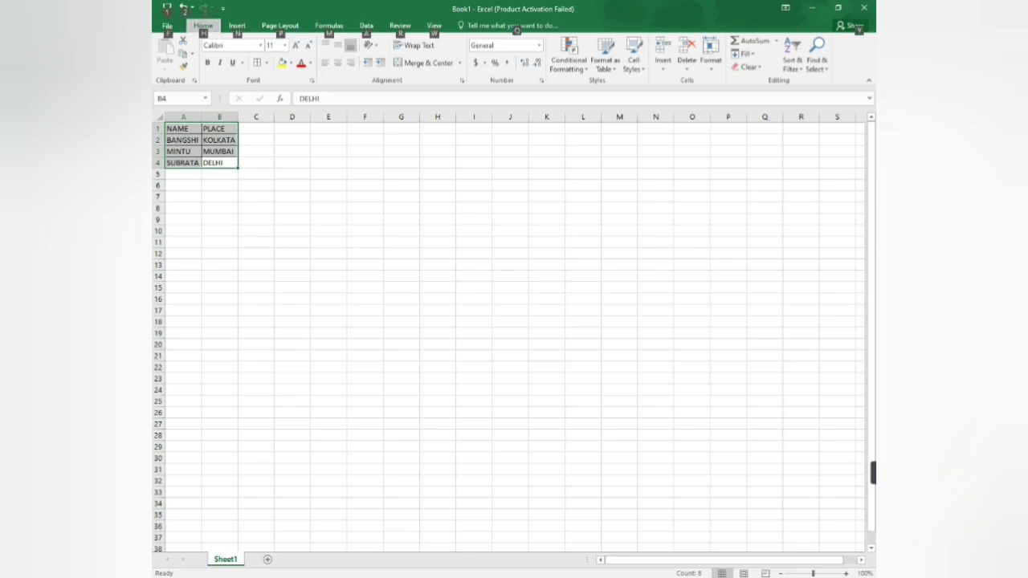
key("h")
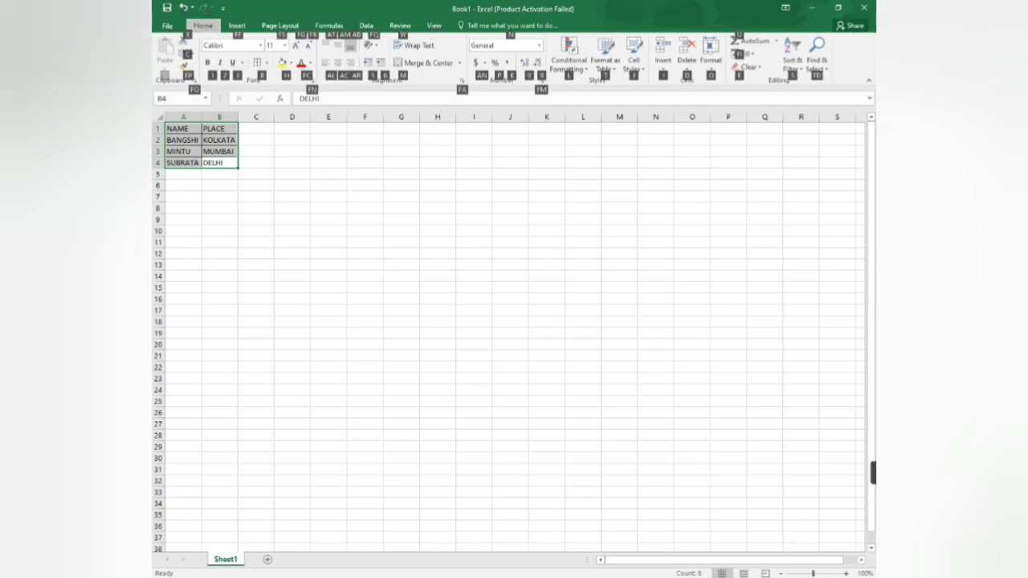
key("h")
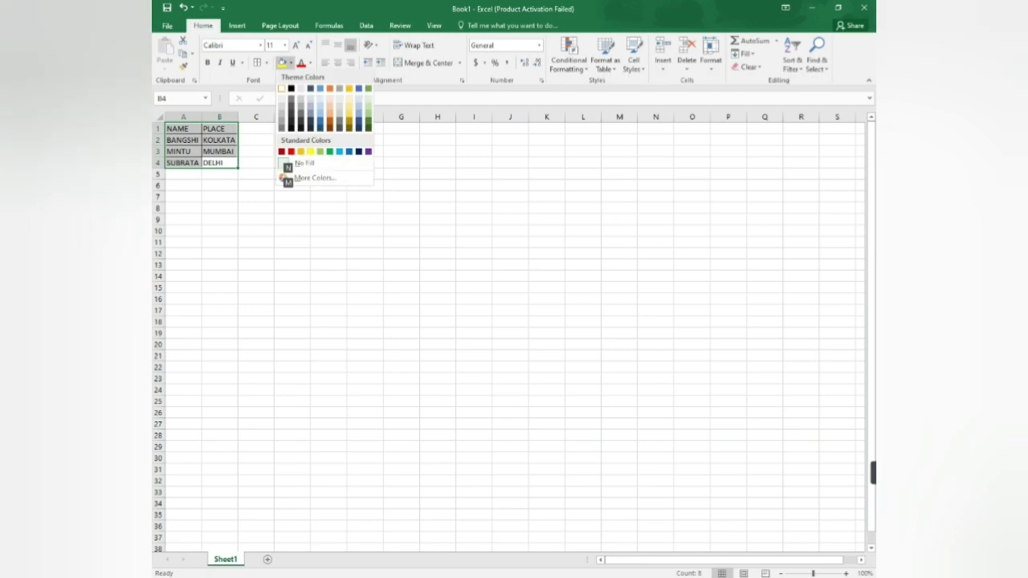
key("Down")
key("Right")
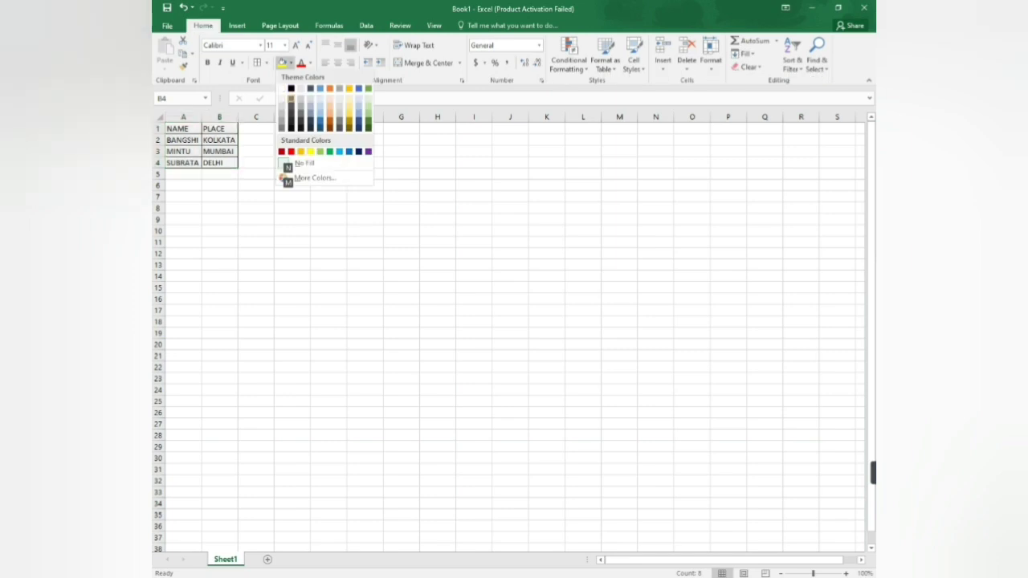
key("Left")
key("Right")
key("Right")
key("Right")
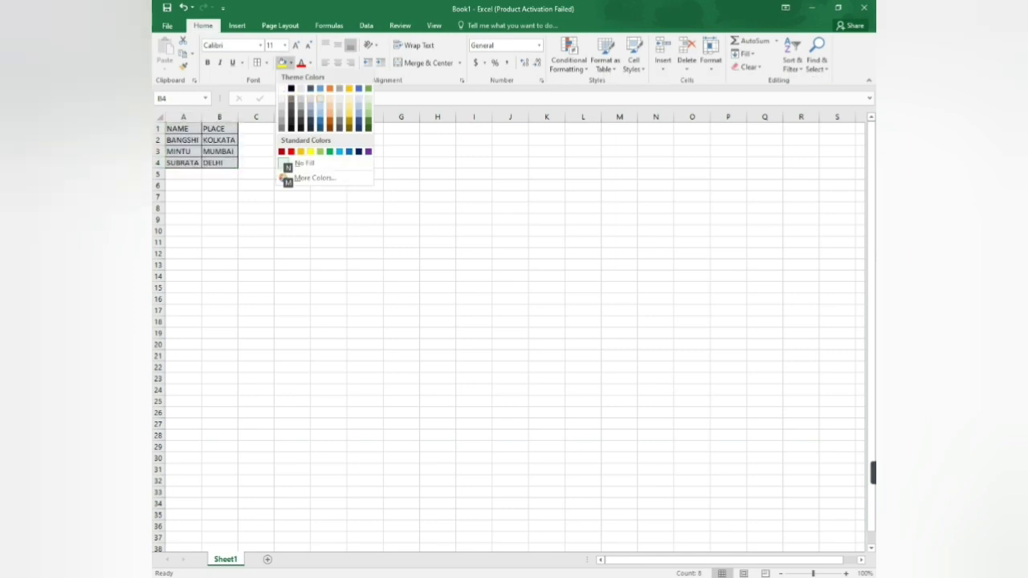
key("Down")
key("Return")
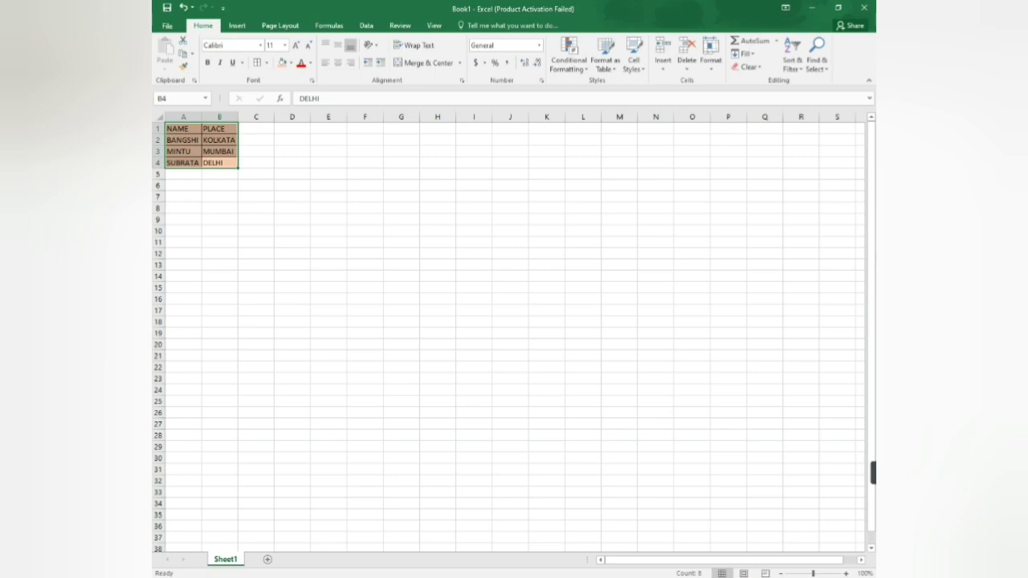
Save the workbook to the Desktop under the file name AA2 and close Excel
key("ctrl+s")
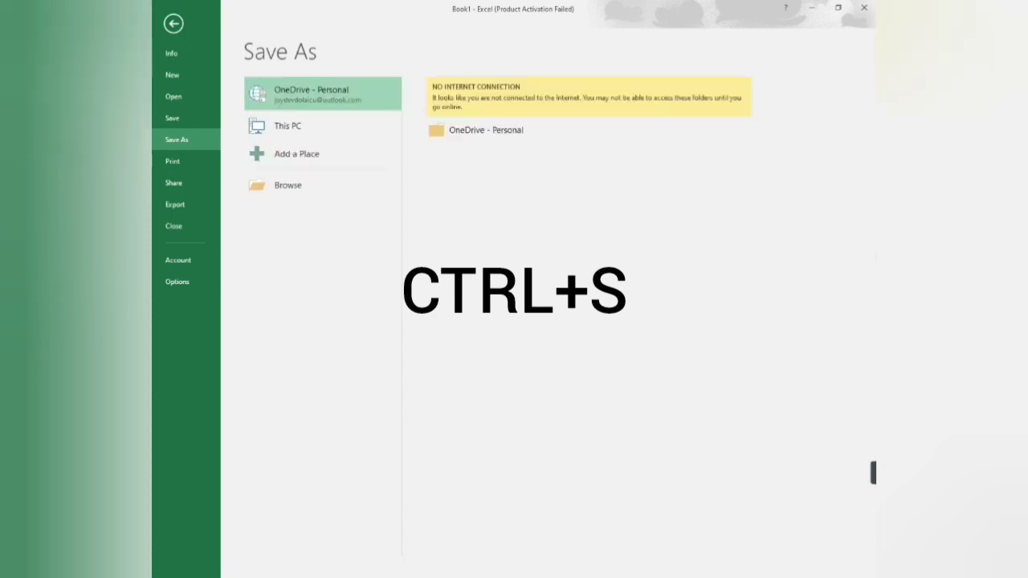
left_click(288, 126)
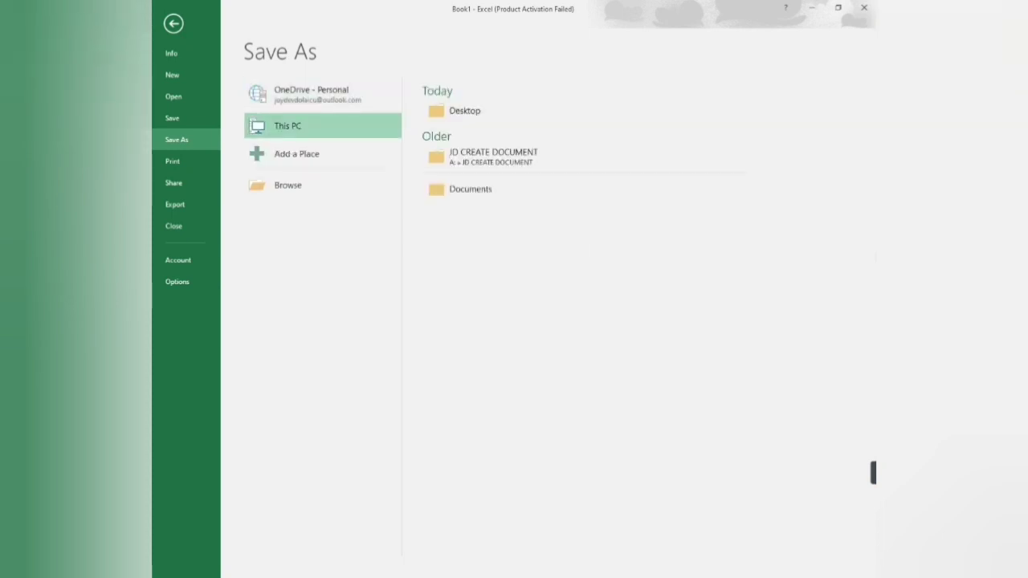
left_click(464, 111)
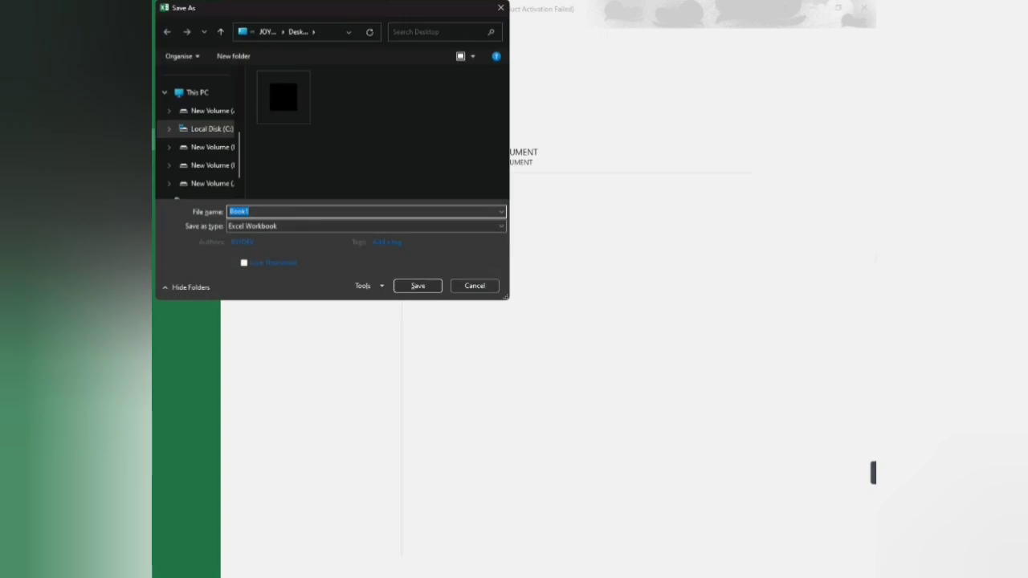
type("AA")
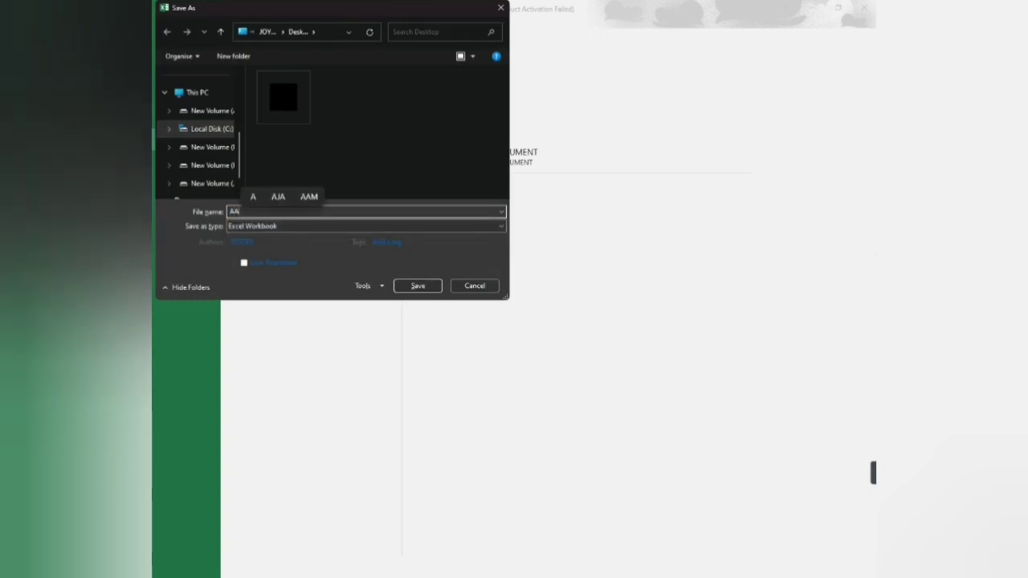
type("J")
left_click(387, 241)
key("Tab")
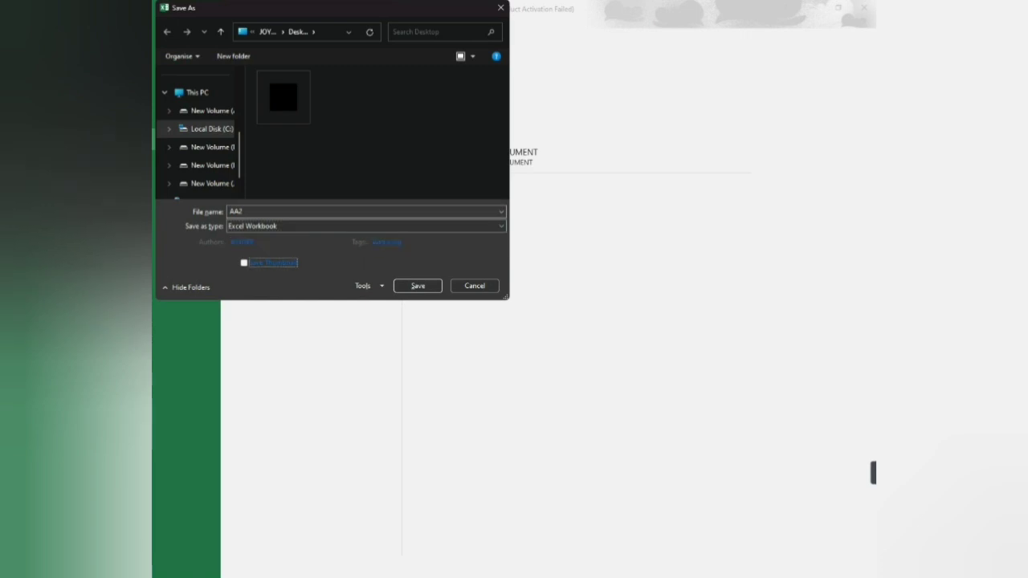
key("Tab")
key("Tab")
key("Tab")
key("Return")
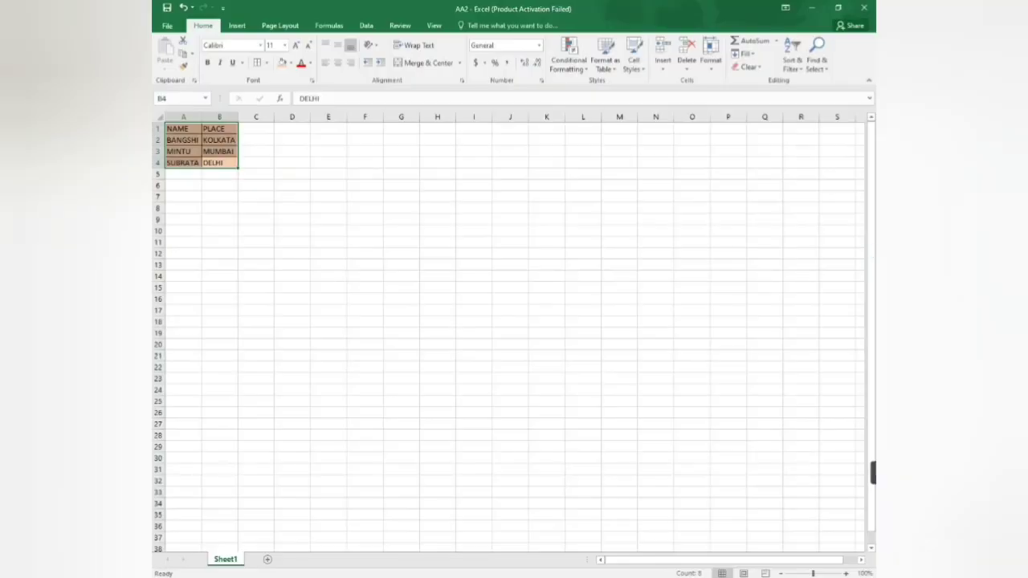
key("alt+F4")
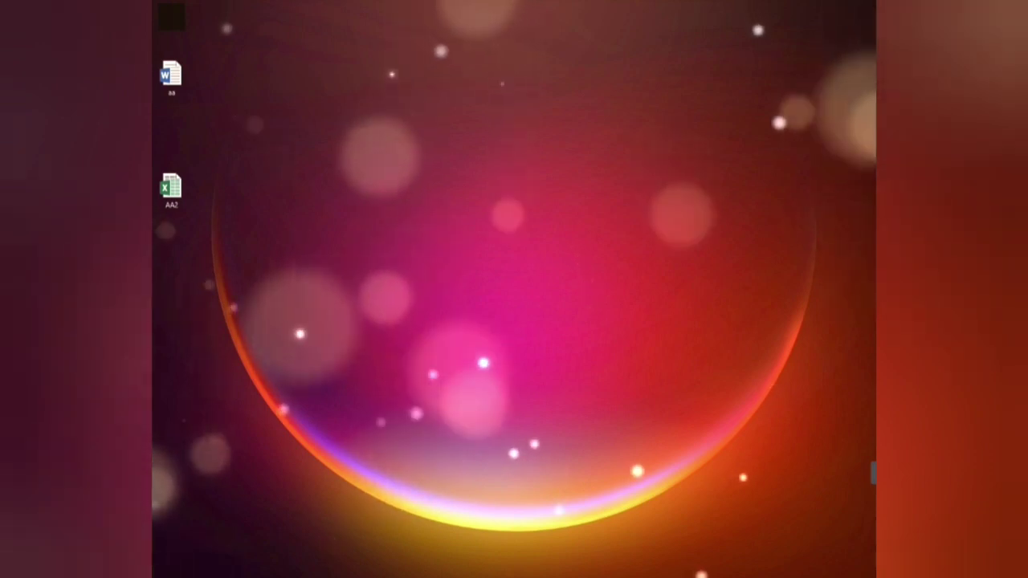
Search Windows for Notepad and open it
key("super+s")
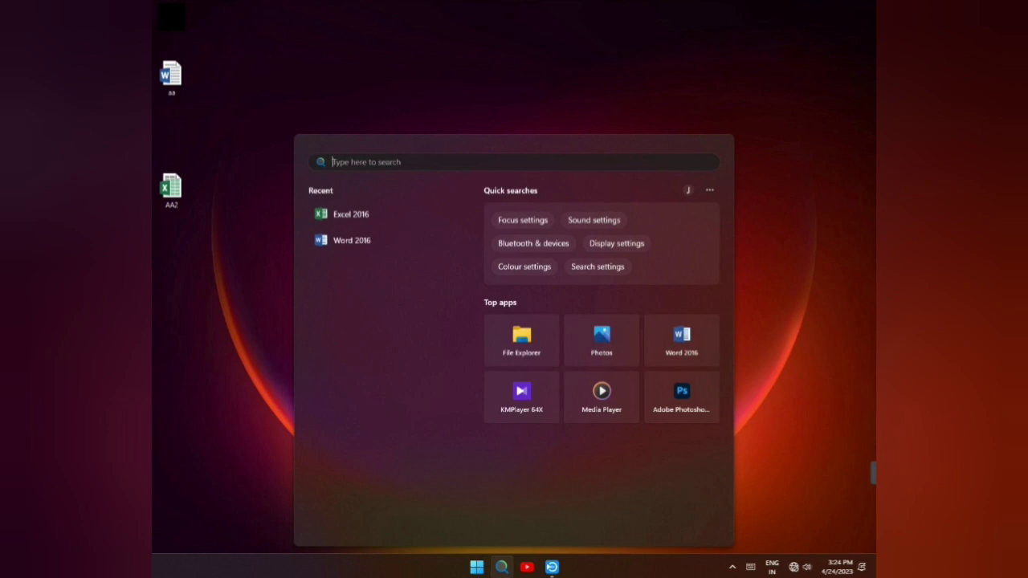
type("NOTRE")
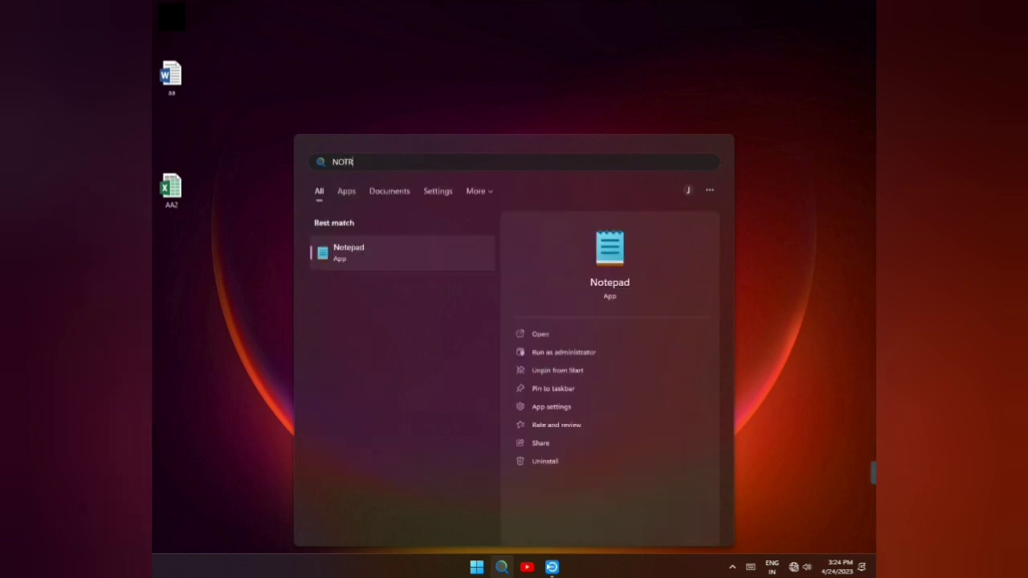
key("BackSpace")
key("BackSpace")
key("Return")
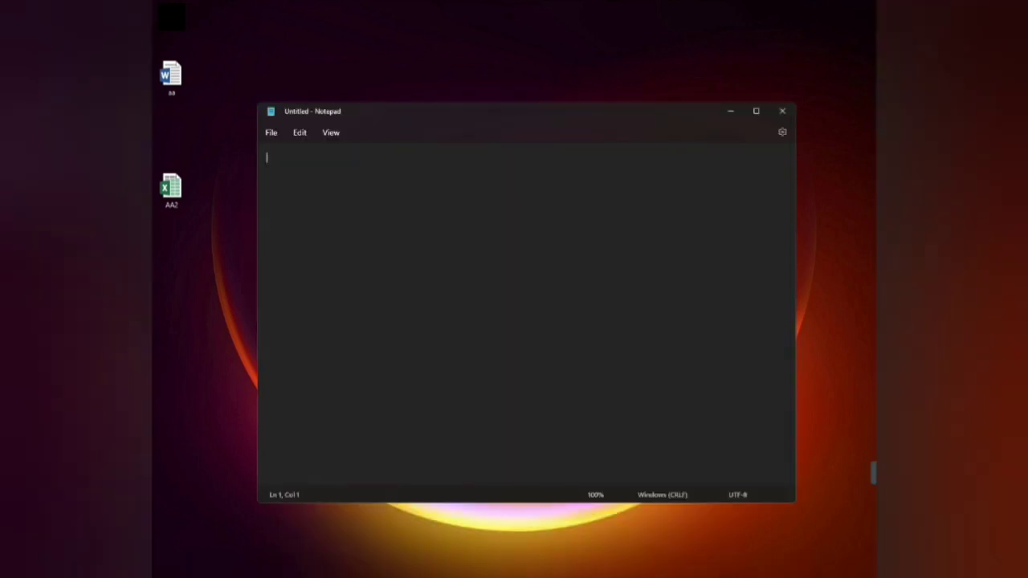
Write THIS IS NOTE PAD in the untitled note, and close Notepad without saving the changes
type("THIS IS NO")
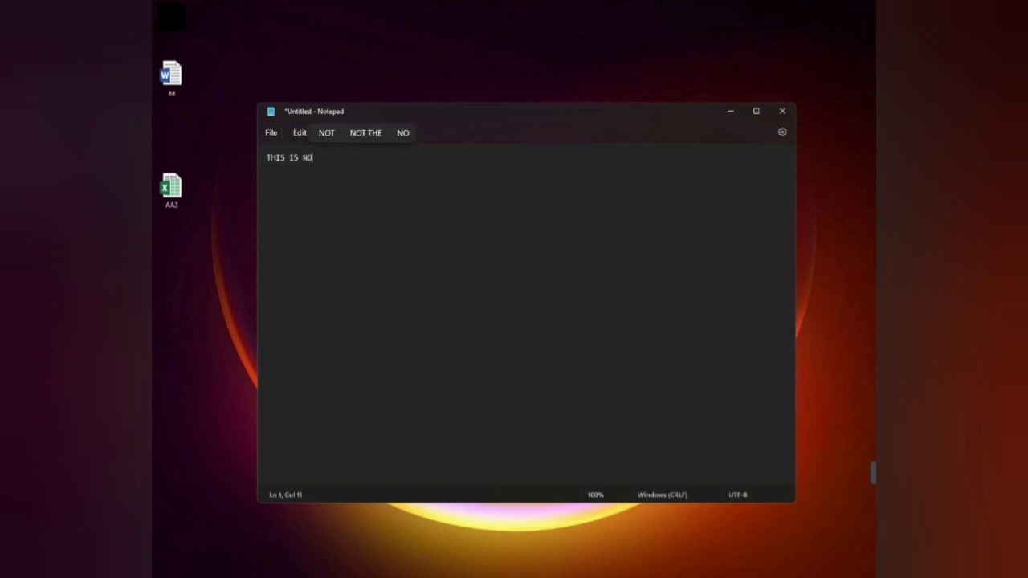
type("TE PAD")
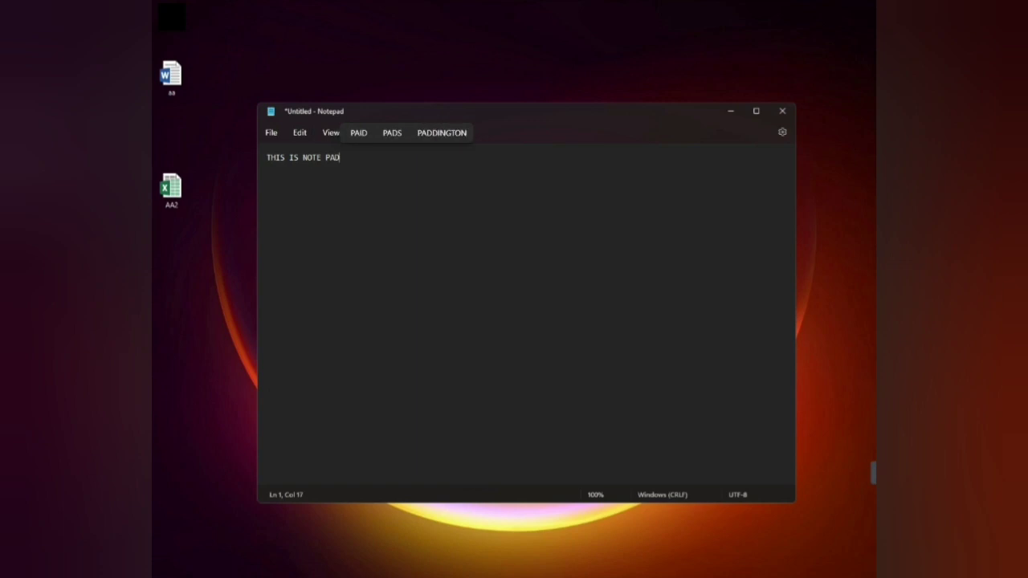
key("alt+F4")
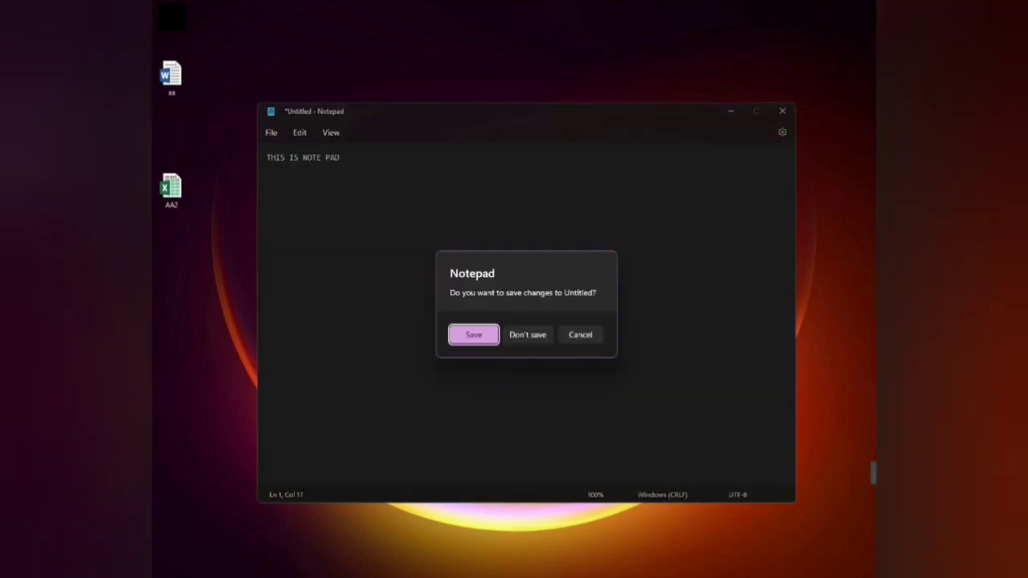
key("Tab")
key("Return")
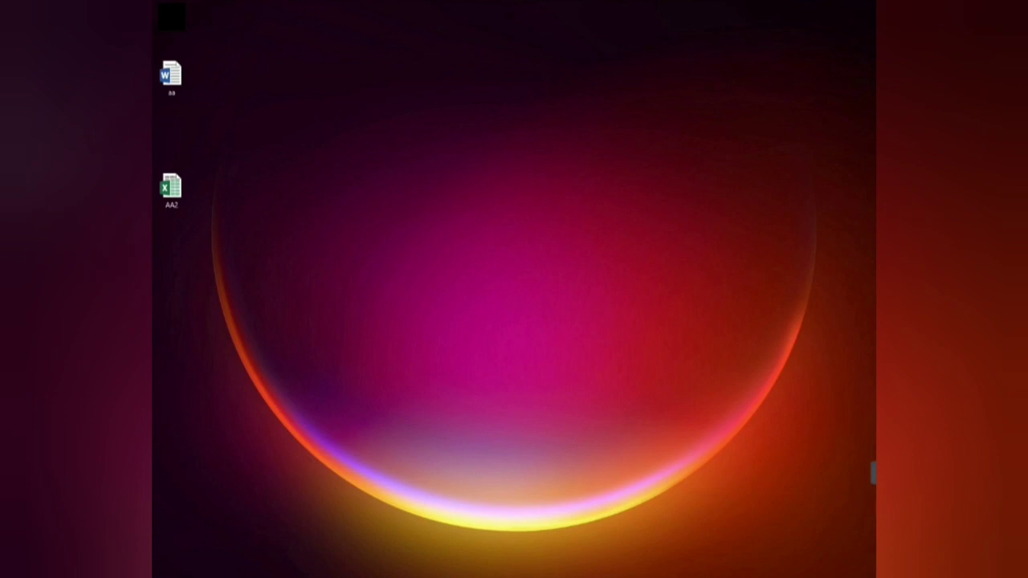
Find and launch Adobe Photoshop 2020 through Windows search, leaving its in-app search page for the home screen
key("super+s")
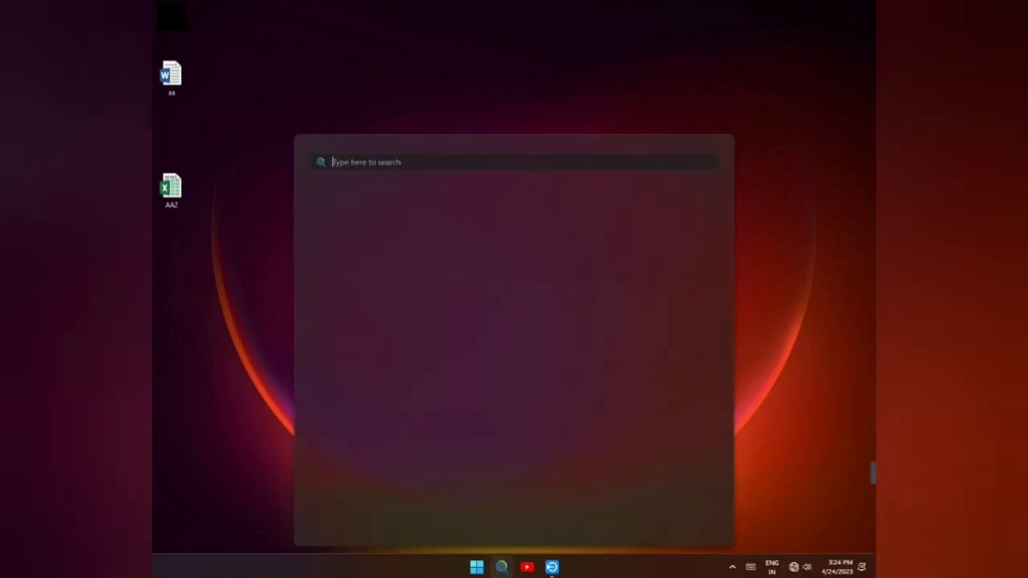
type("AD")
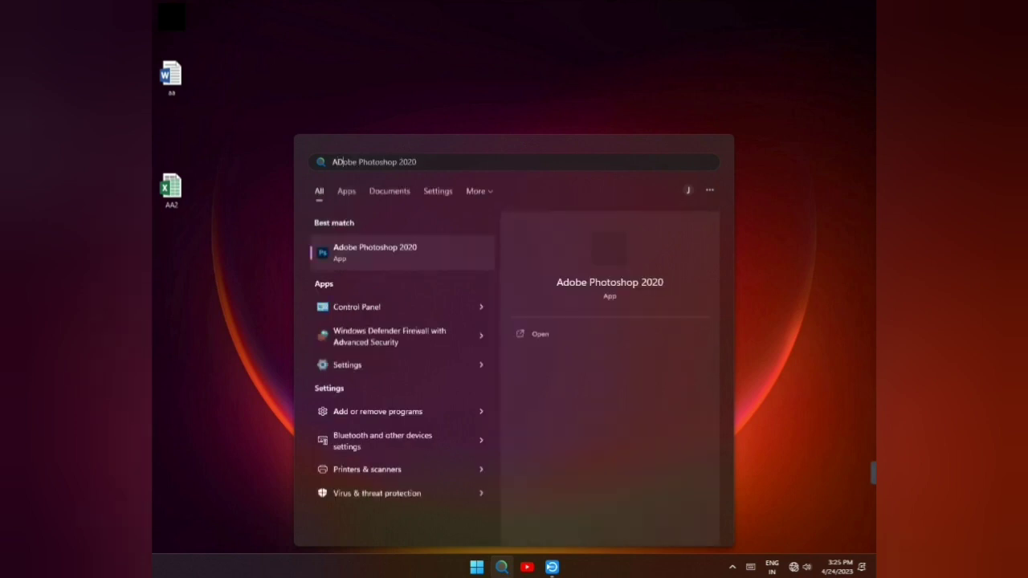
key("Return")
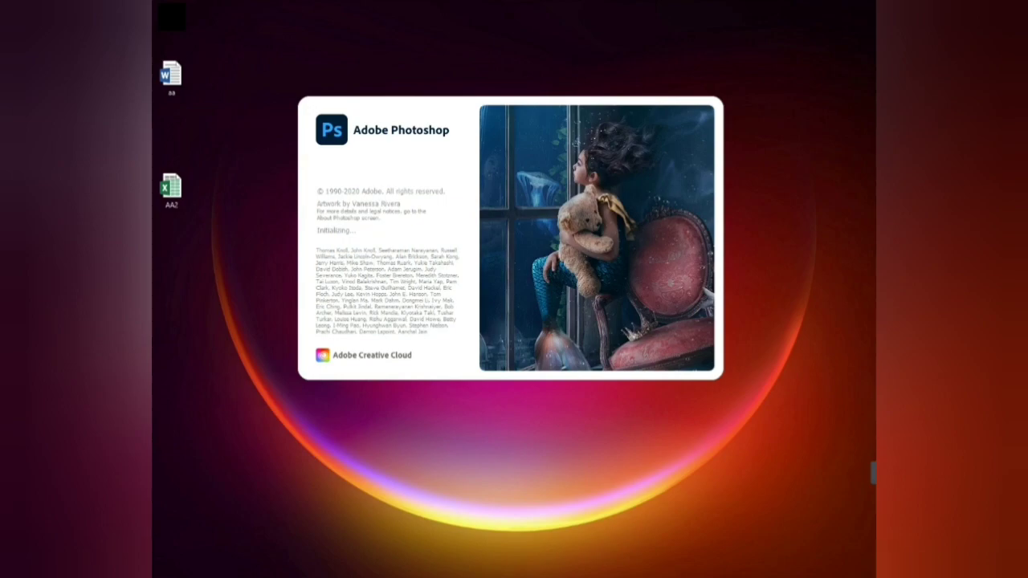
key("ctrl+f")
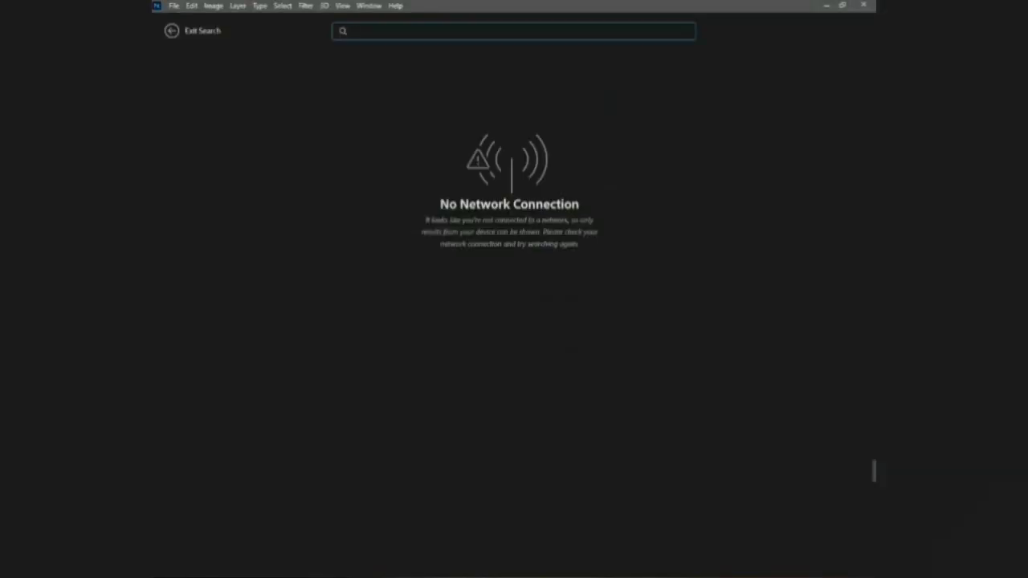
key("Escape")
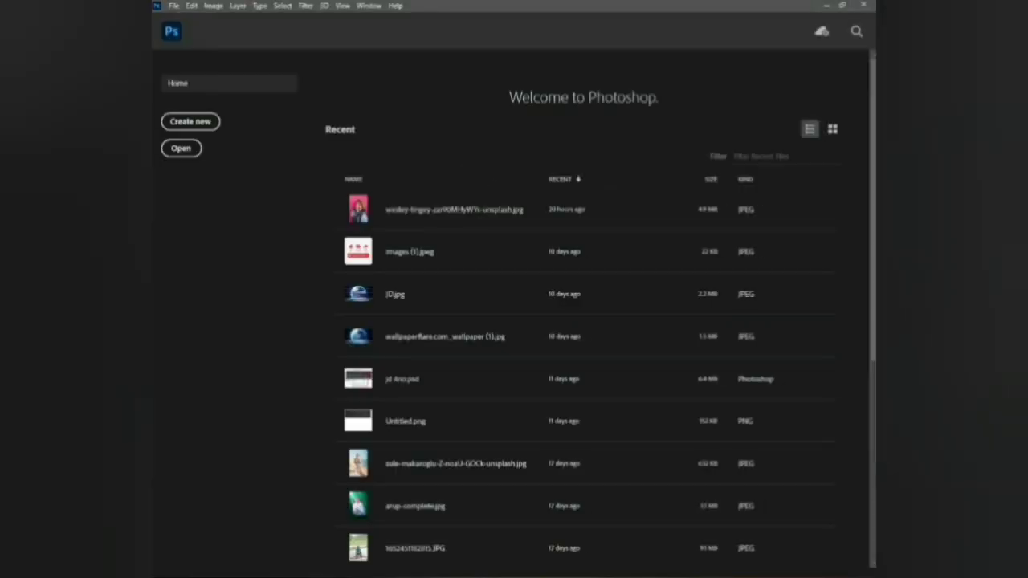
Create a new blank Photoshop document with the preset settings and quit Photoshop
key("Tab")
key("Tab")
key("Tab")
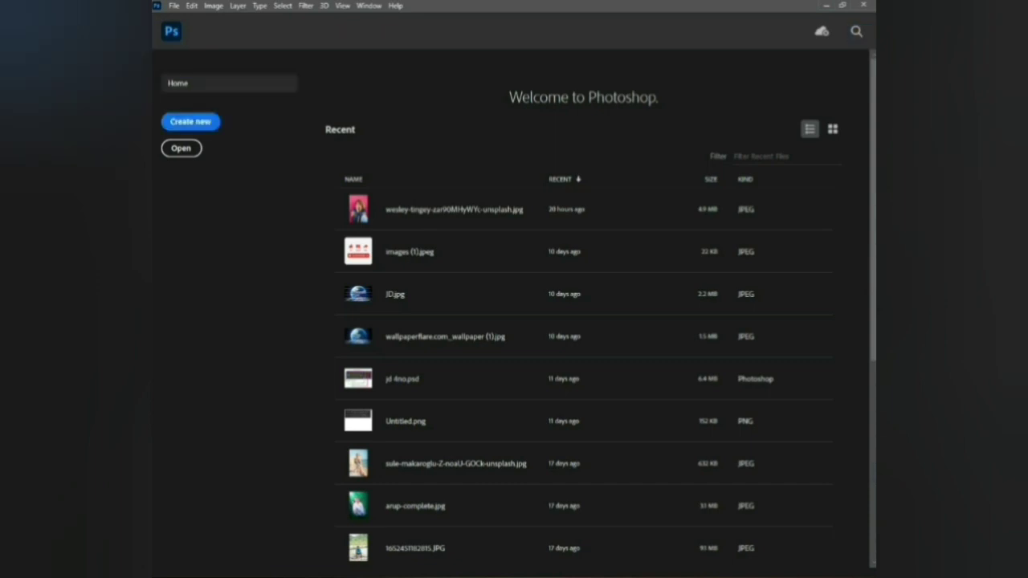
key("Return")
key("Return")
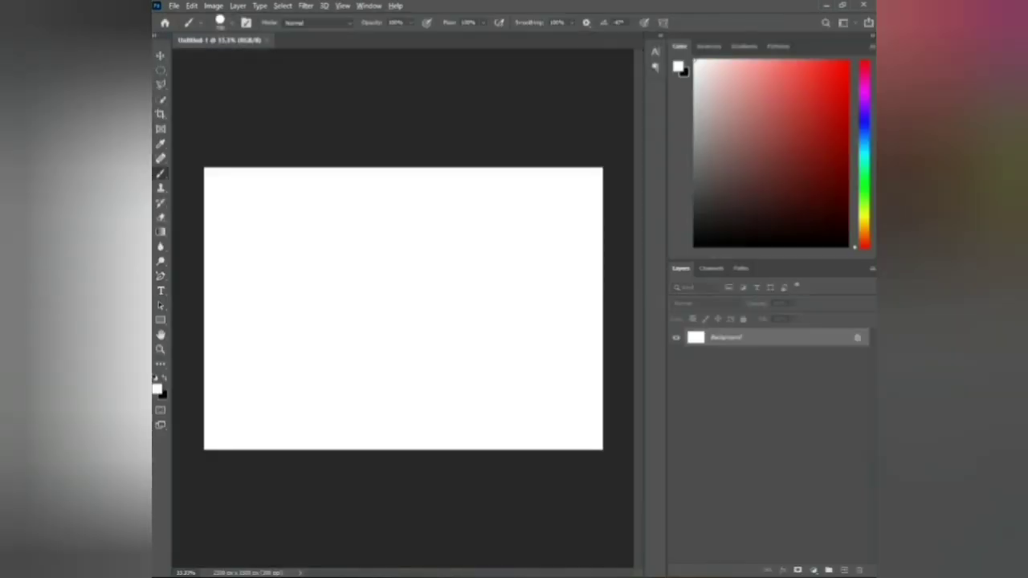
key("ctrl+q")
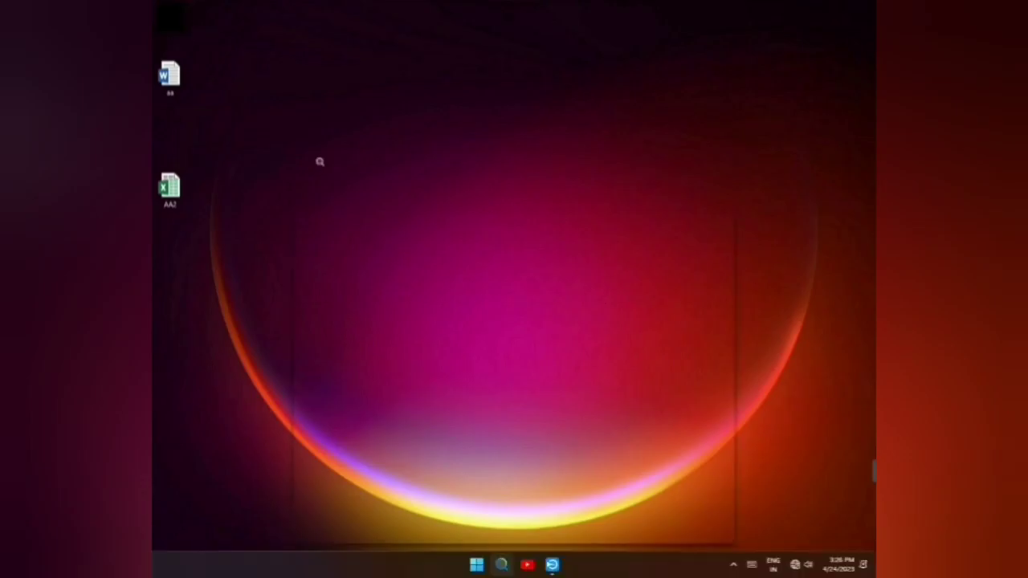
Open PowerPoint 2016 through Windows search and start a blank presentation
key("super+s")
type("PowerPoint 2016")
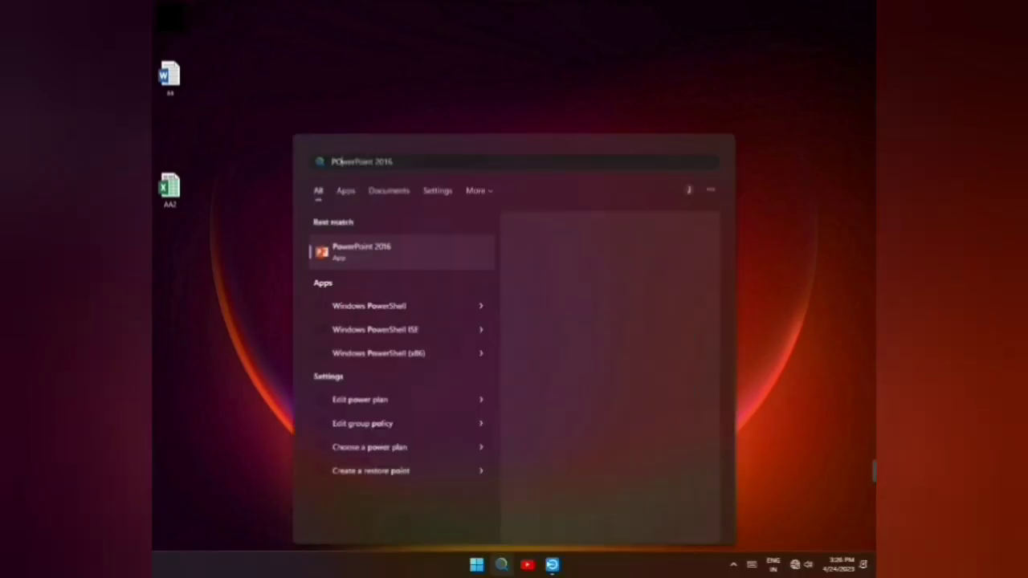
key("Return")
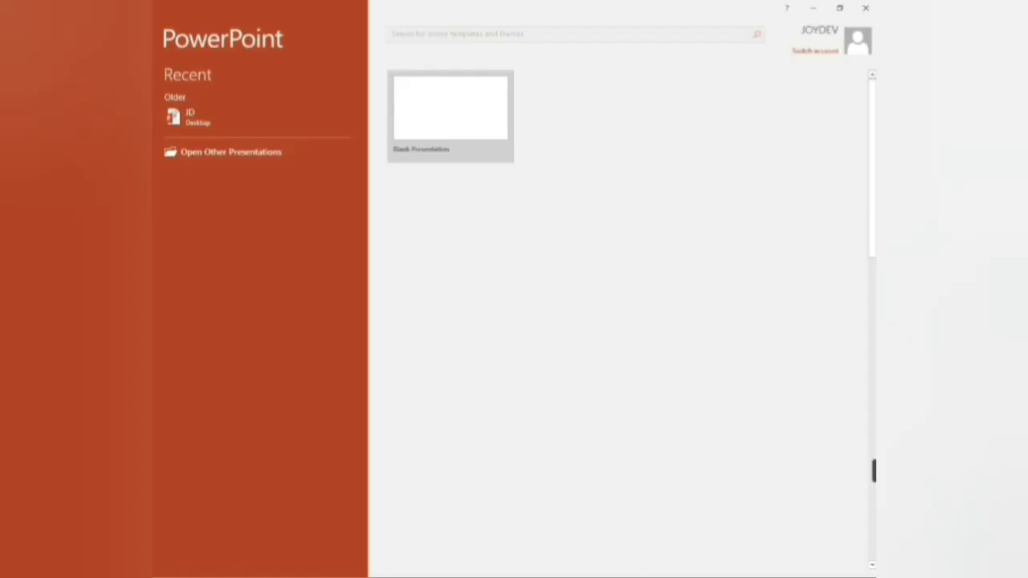
key("Return")
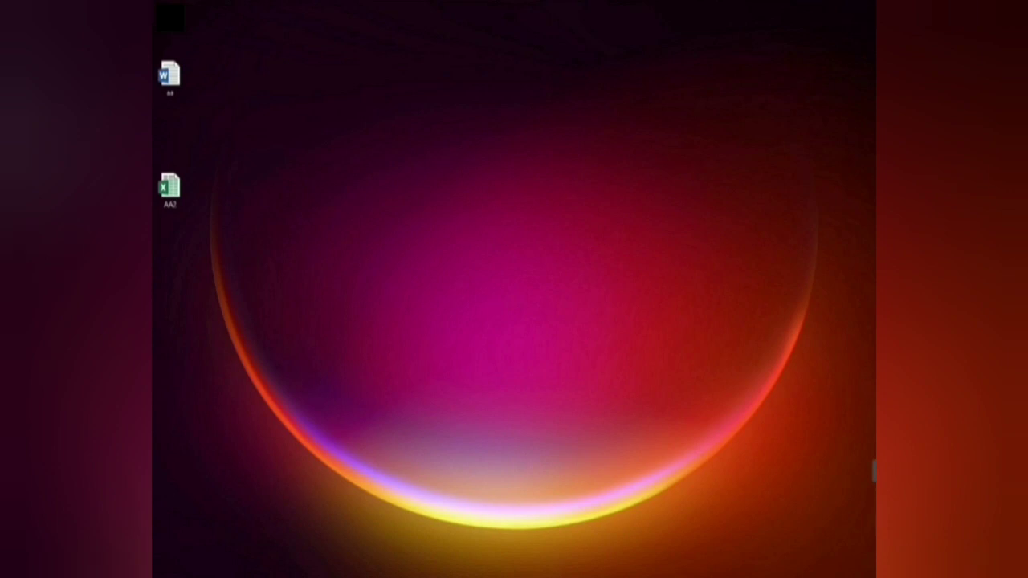
Search Windows for file, and open a File Explorer window at Home
key("super+s")
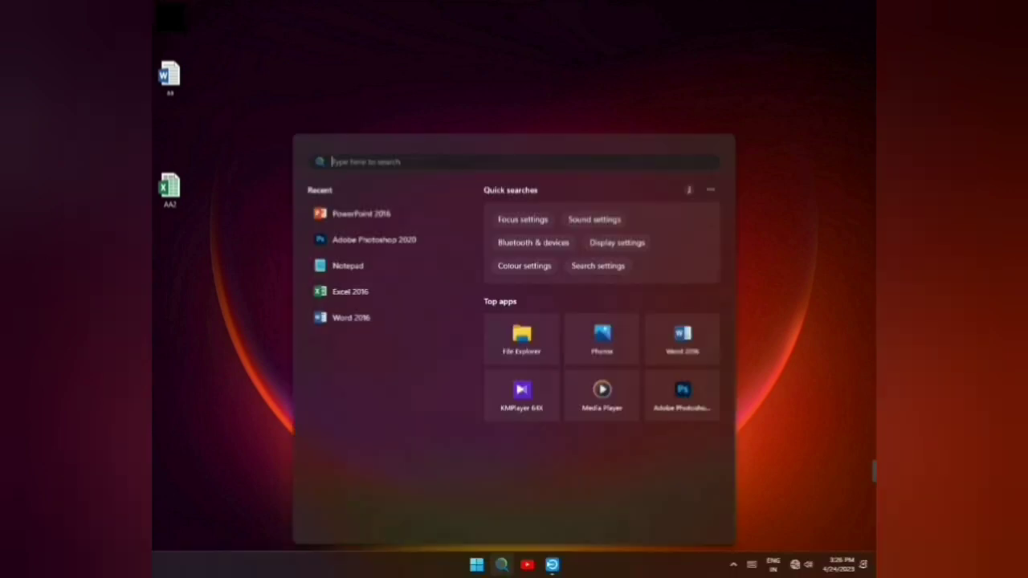
type("file")
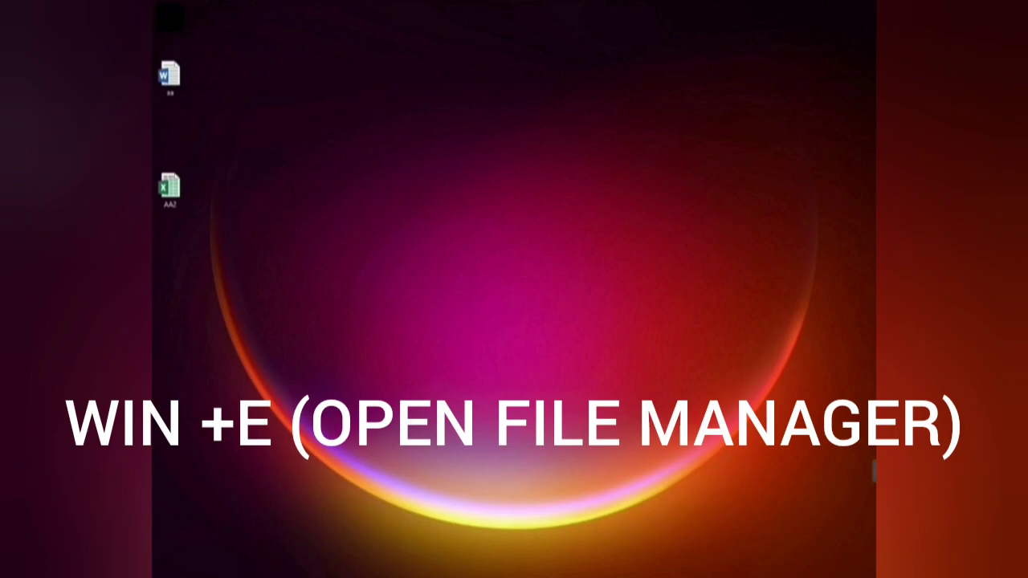
key("super+e")
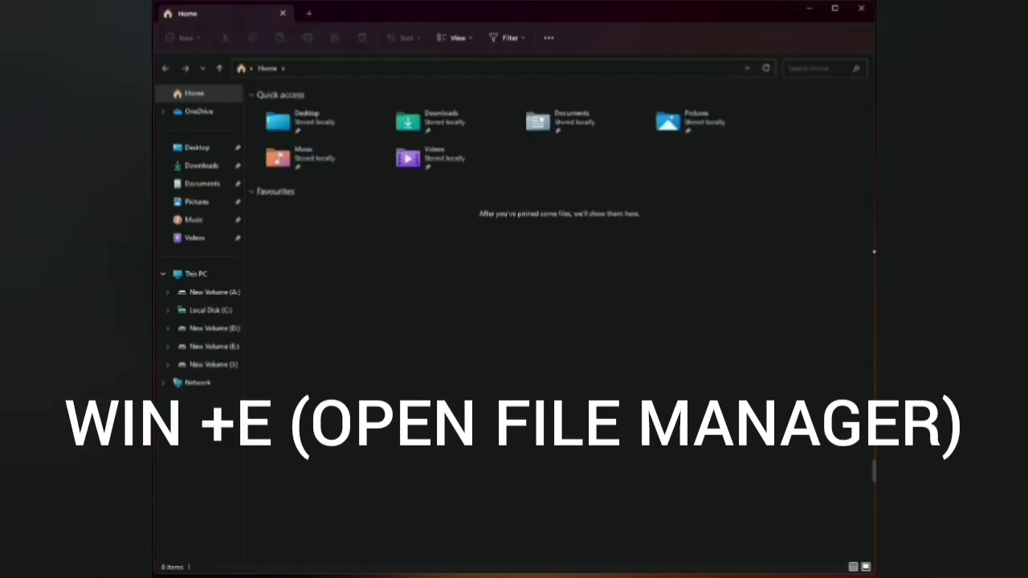
Open the New Volume (A:) drive under This PC
key("Tab")
key("Tab")
key("Tab")
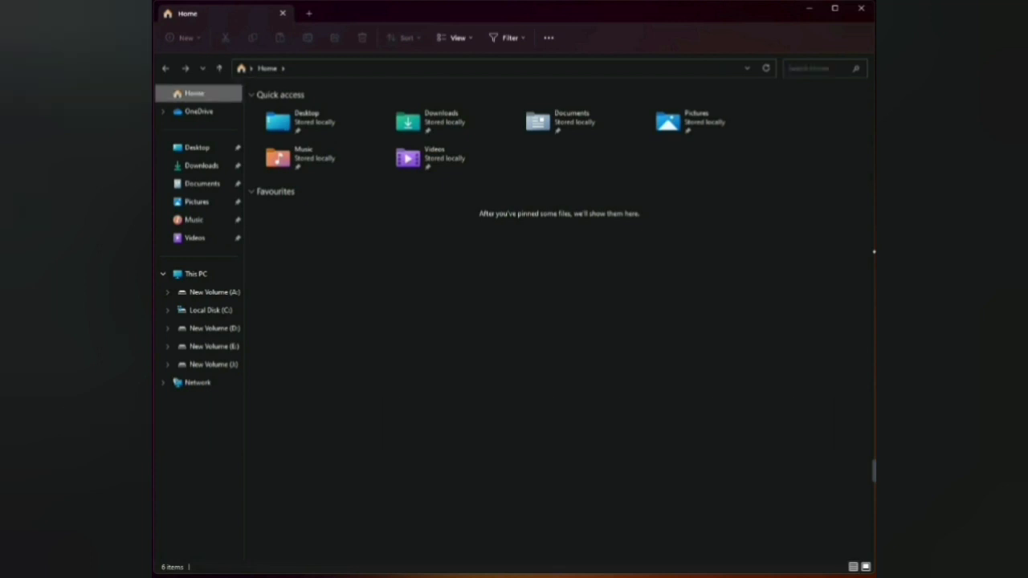
key("Down")
key("Down")
key("Down")
key("Down")
key("Down")
key("Down")
key("Down")
key("Down")
key("Down")
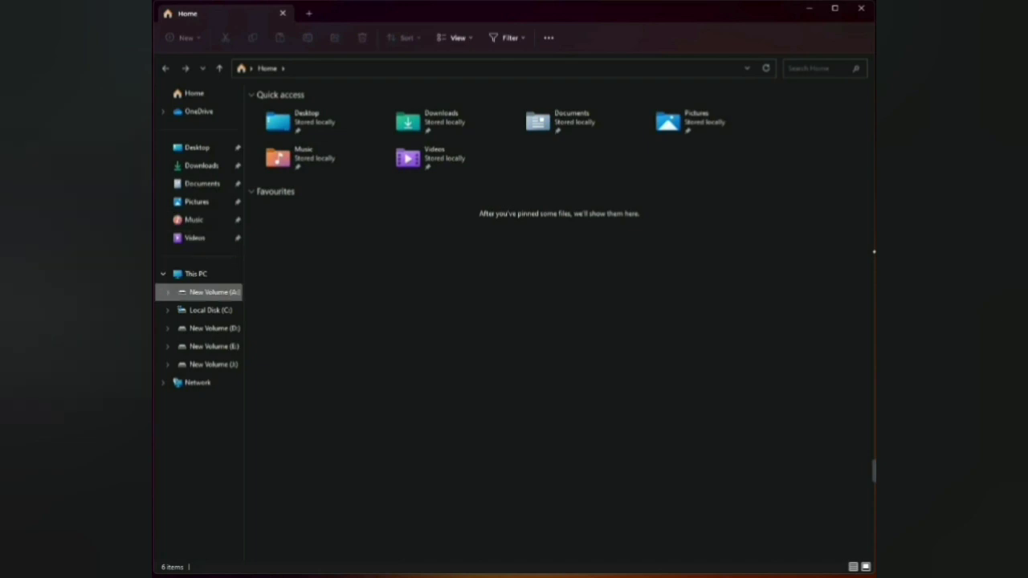
key("Return")
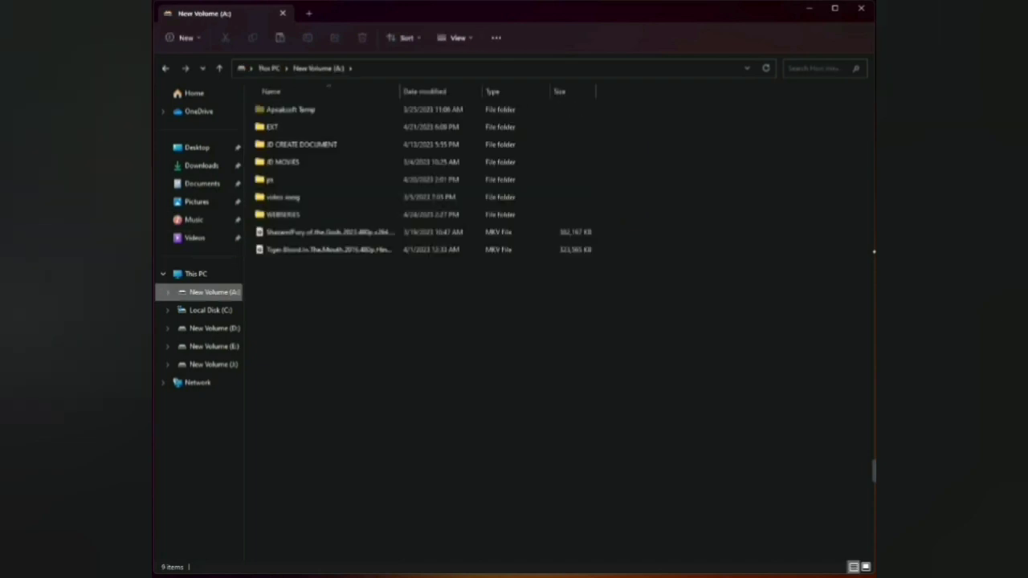
Open the WEBSERIES folder on the A: drive
key("Tab")
key("Down")
key("Down")
key("Down")
key("Down")
key("Down")
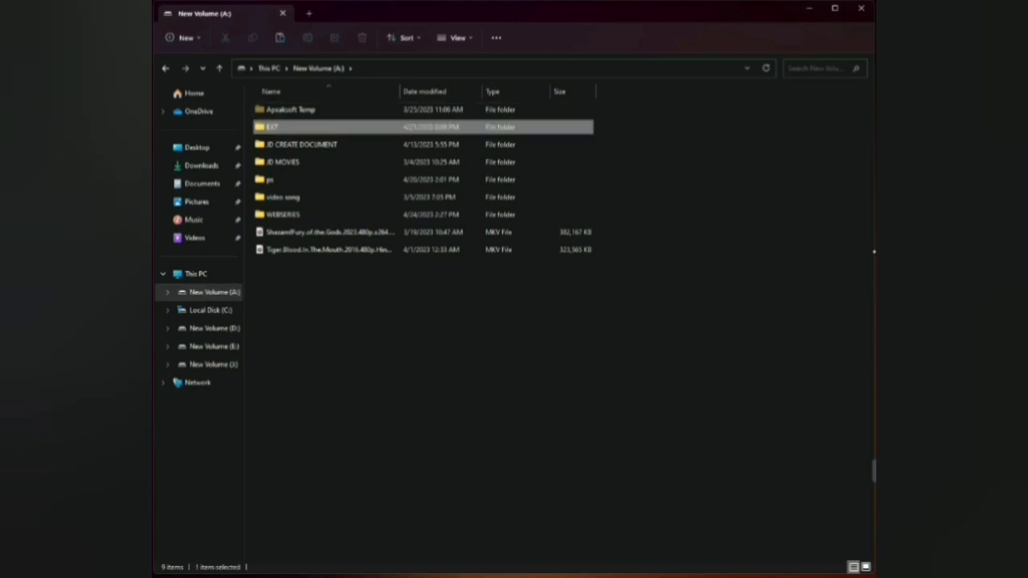
key("Down")
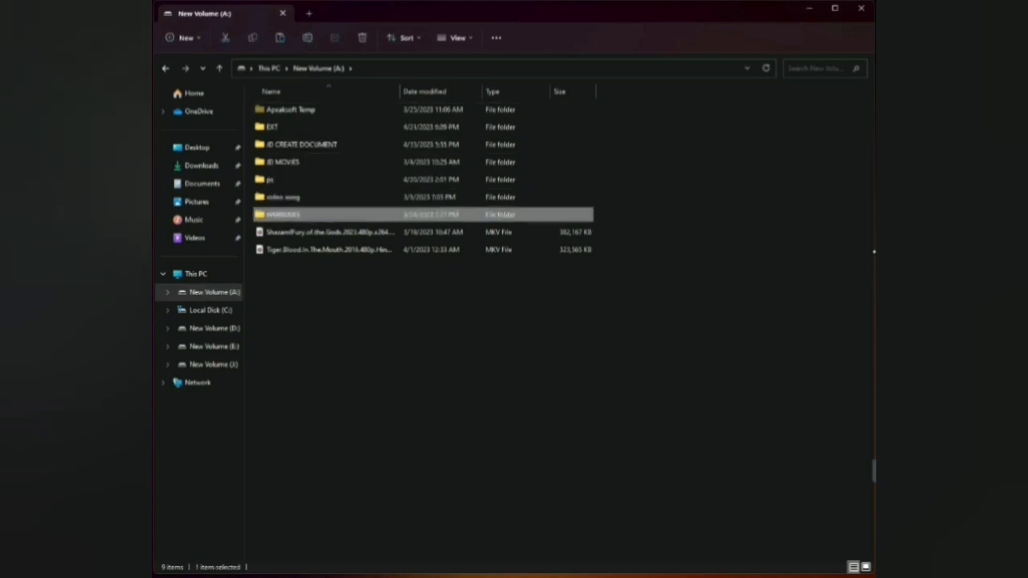
key("Return")
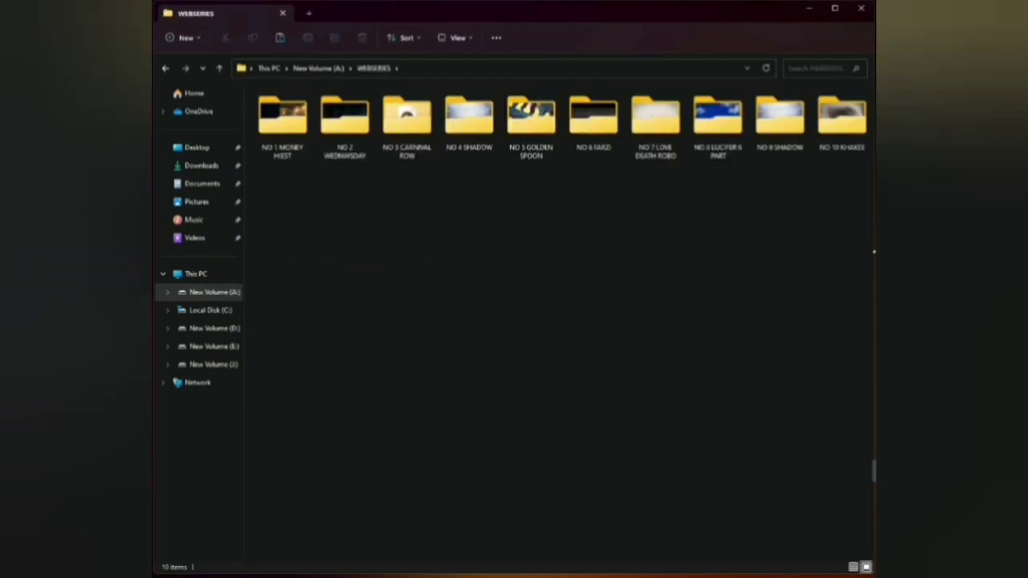
Open the NO 3 CARNIVAL ROW folder inside WEBSERIES
key("Tab")
key("Tab")
key("Tab")
key("Tab")
key("Tab")
key("Tab")
key("Right")
key("Right")
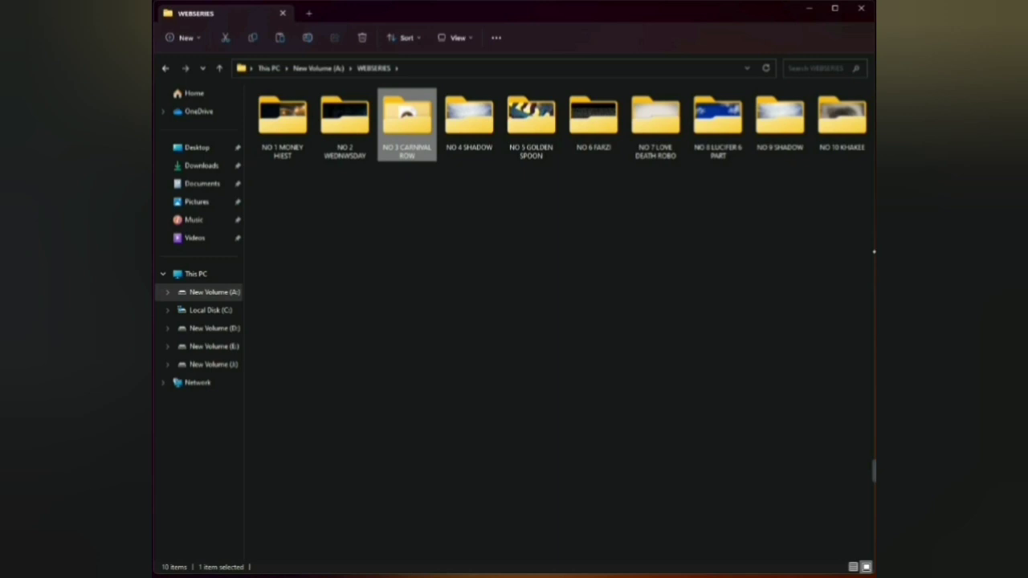
key("Return")
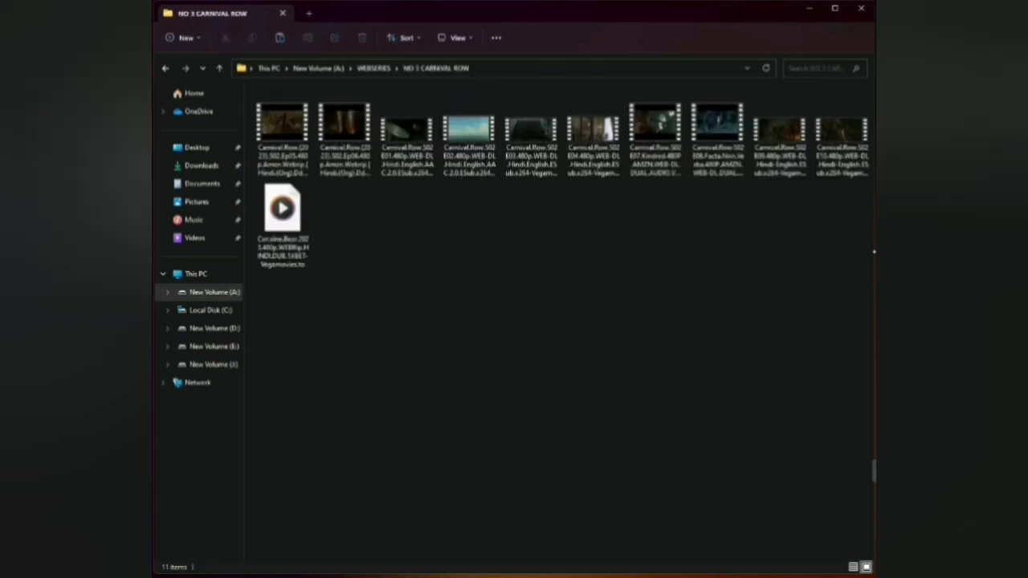
Play the first Carnival Row video (Ep05) in Media Player, and close both the player and File Explorer
key("Tab")
key("Tab")
key("Tab")
key("Tab")
key("Tab")
key("Tab")
key("Right")
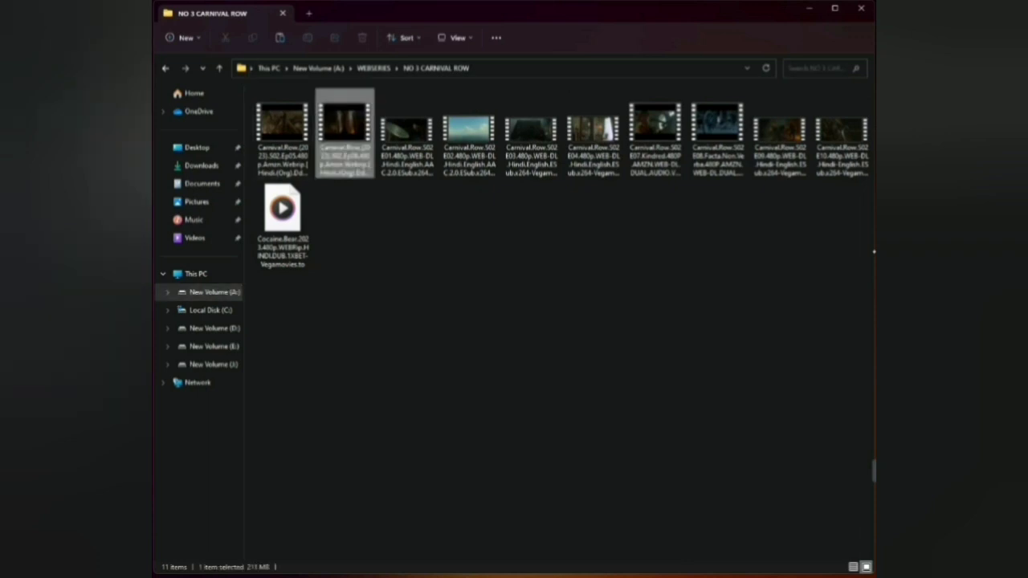
key("Left")
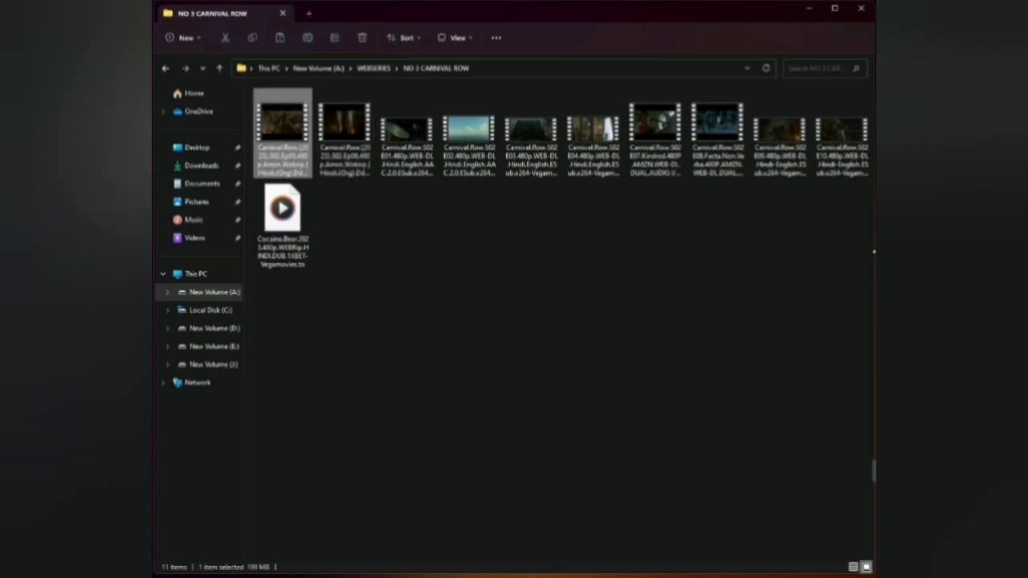
key("Return")
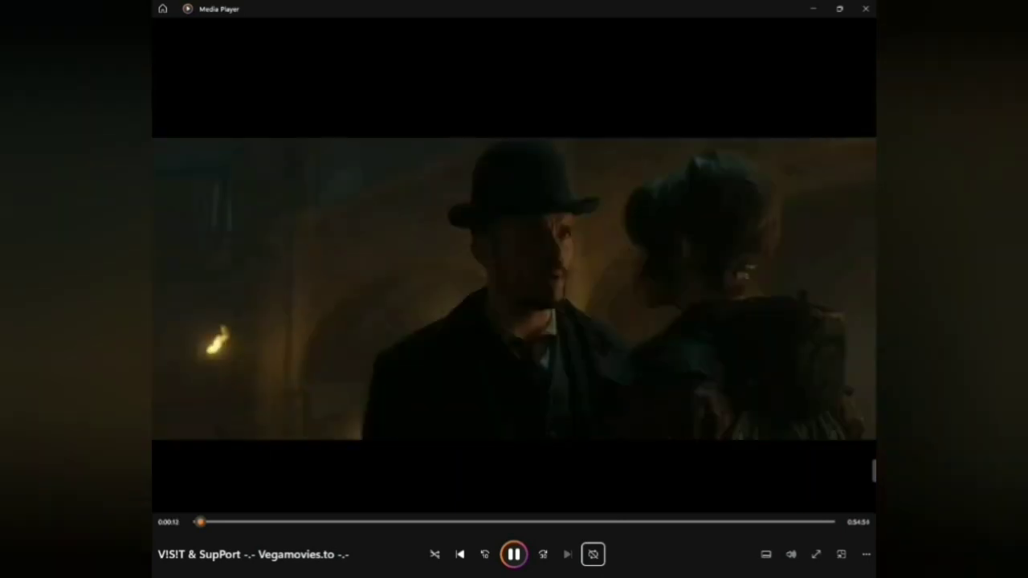
key("alt+F4")
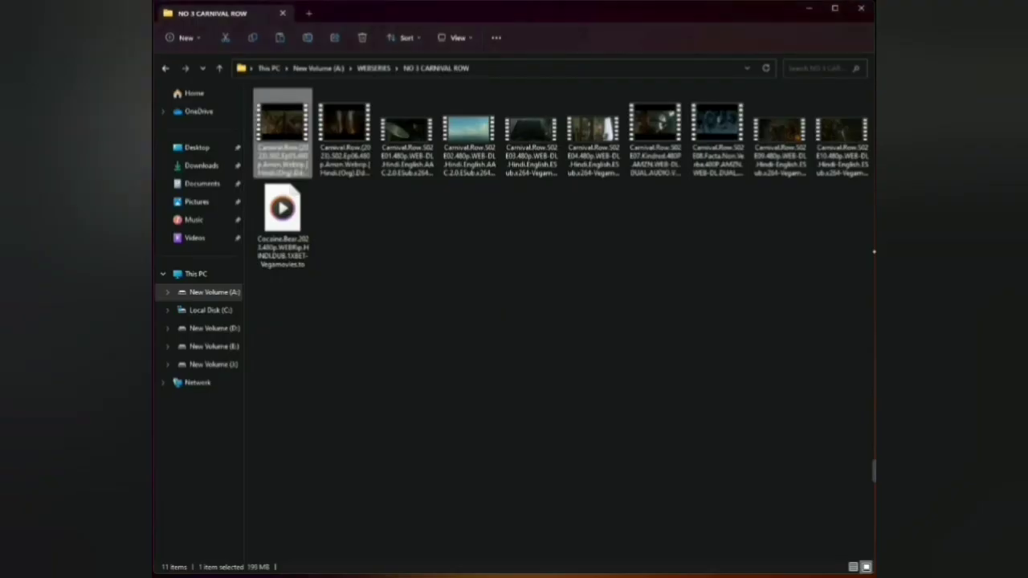
key("alt+F4")
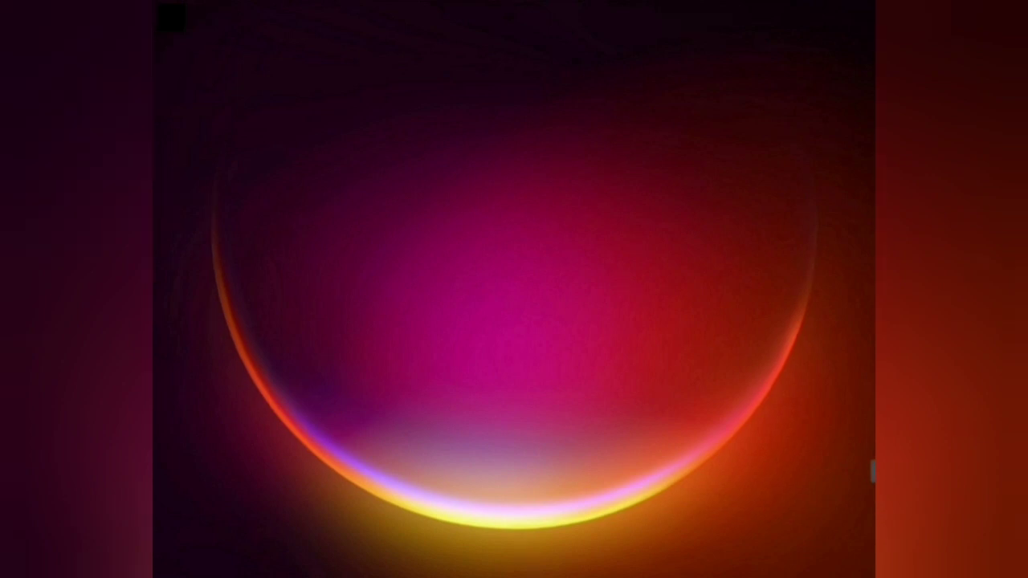
Try to turn off the PC through the Shut Down Windows dialog with Shut down selected
key("alt+F4")
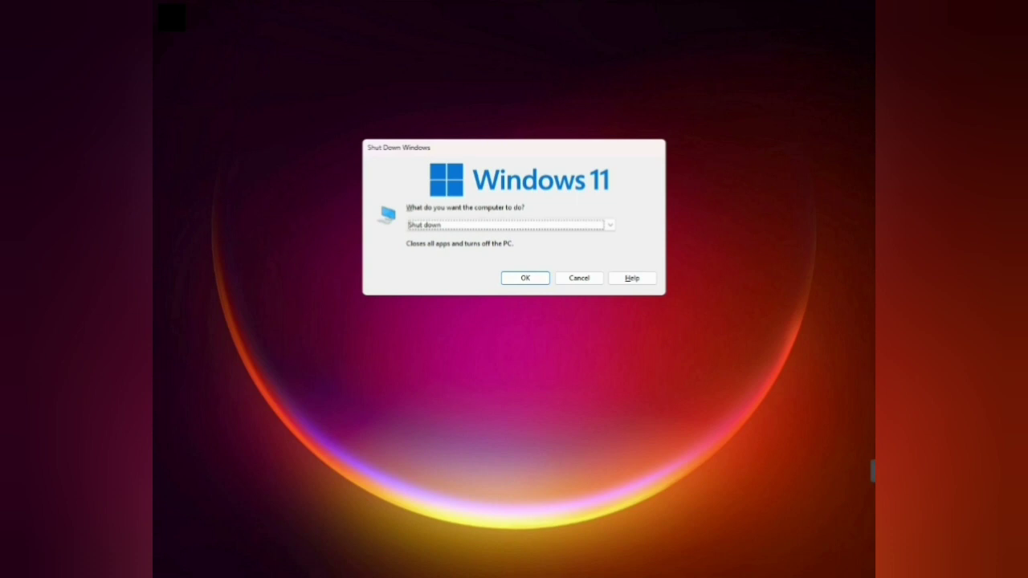
key("Return")
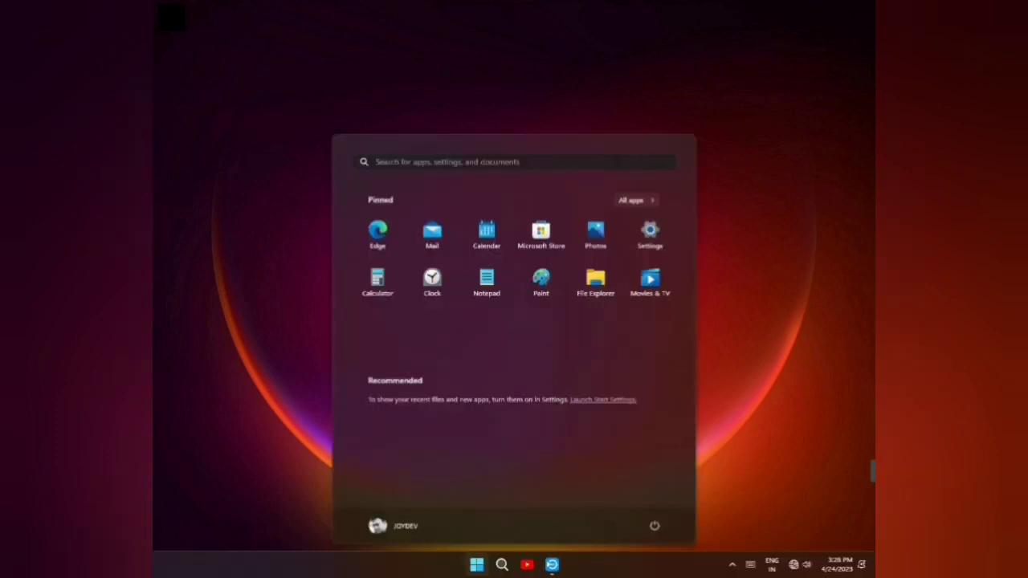
Bring up the power options in Start and select Shut down
key("Tab")
key("Tab")
key("Tab")
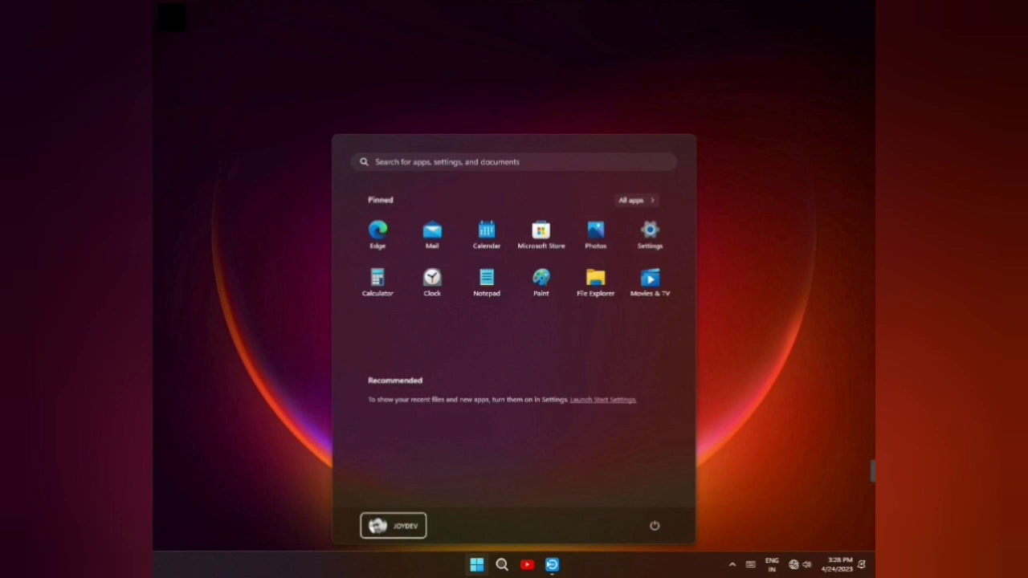
key("Tab")
key("Return")
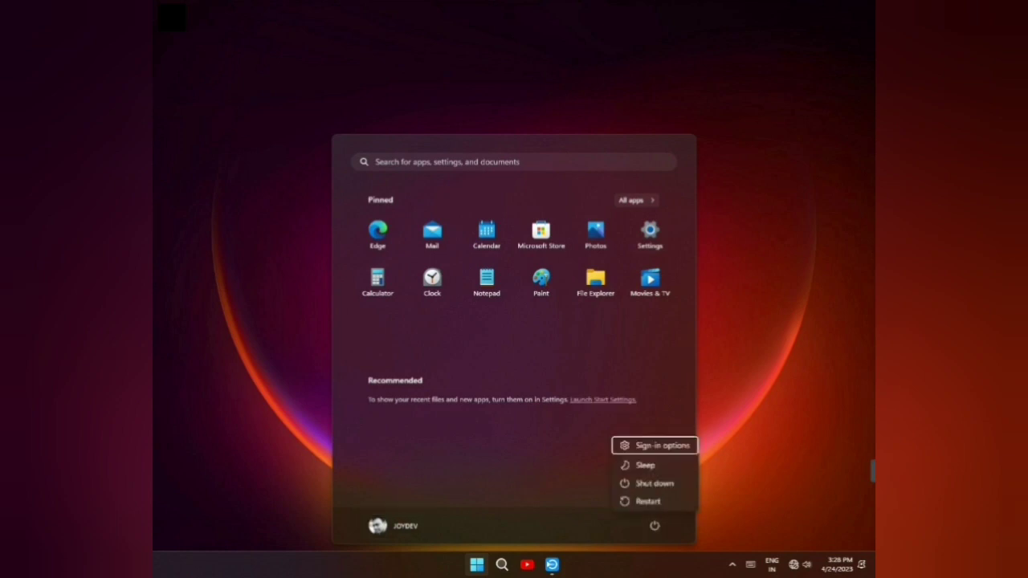
key("Down")
key("Down")
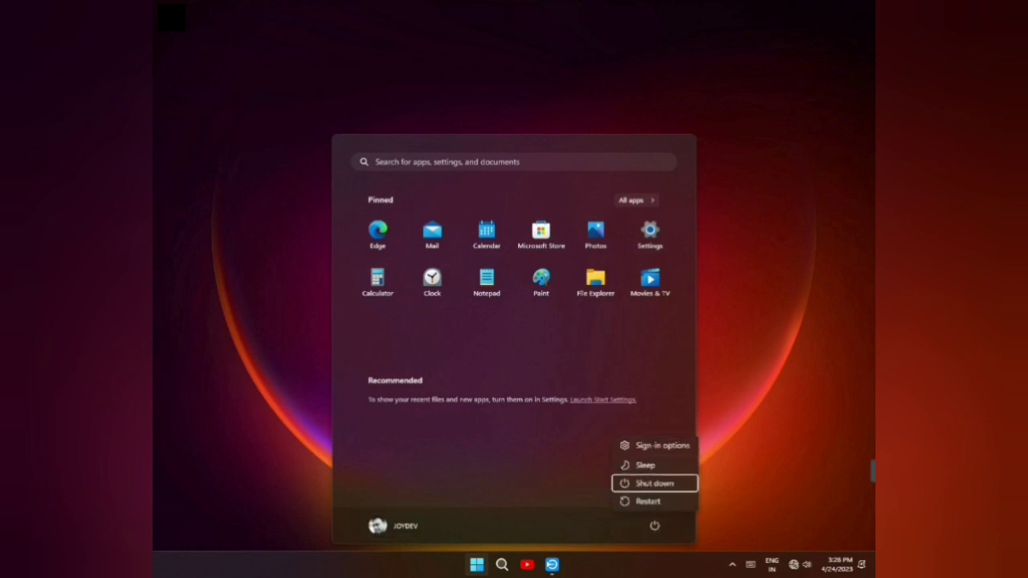